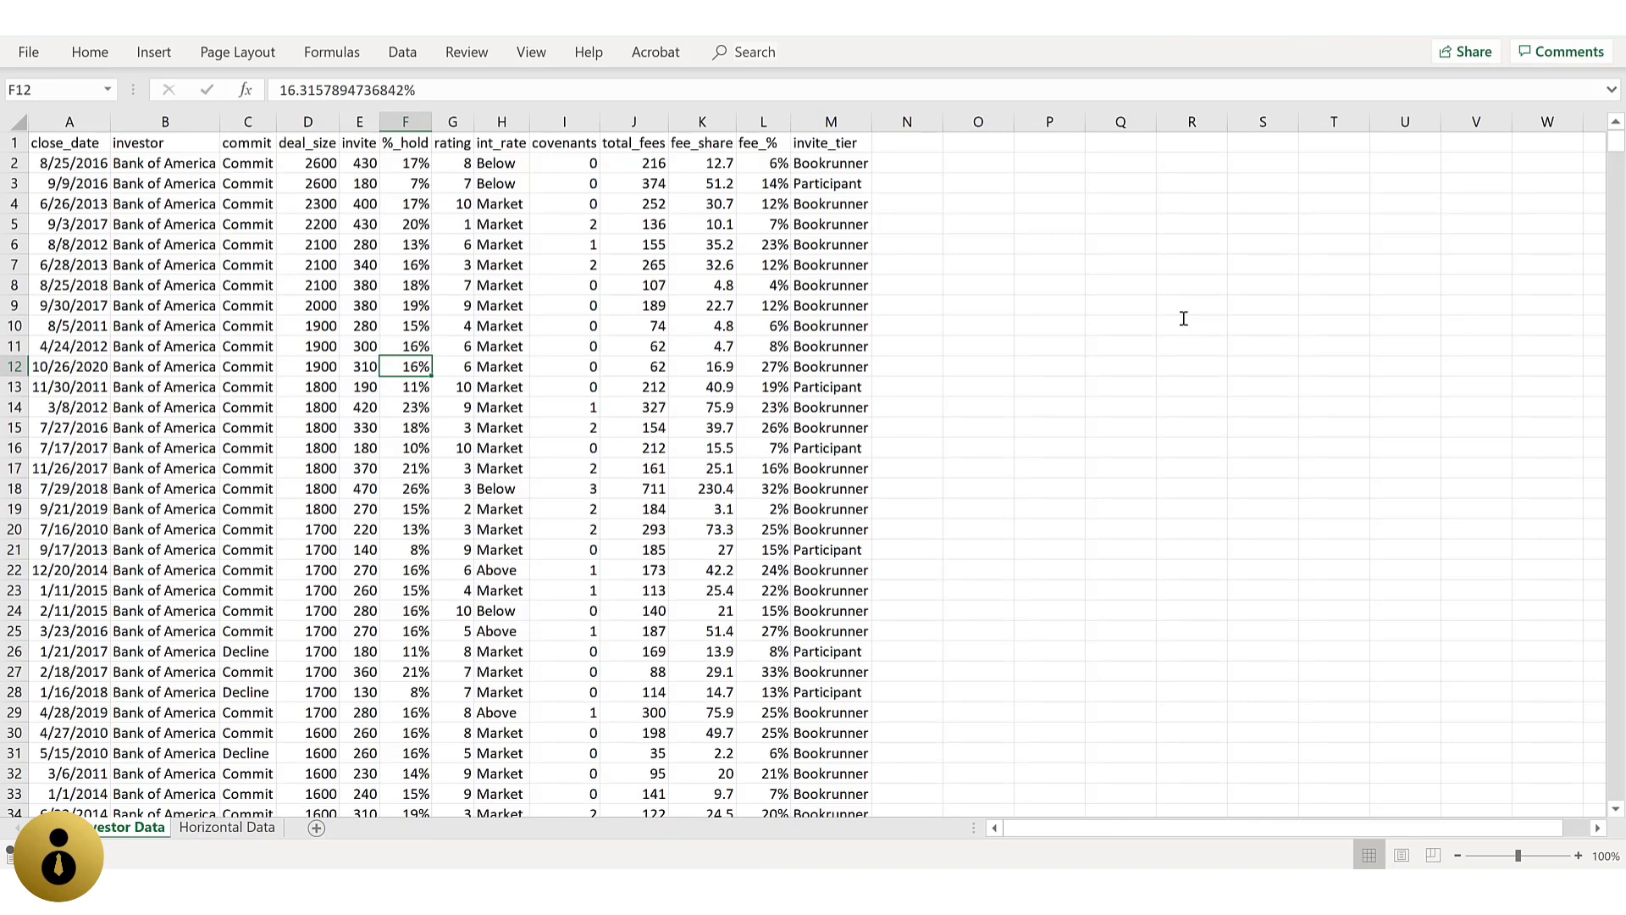
Step: Turn on filtering for the header row of the investor data table
key(alt)
key(h)
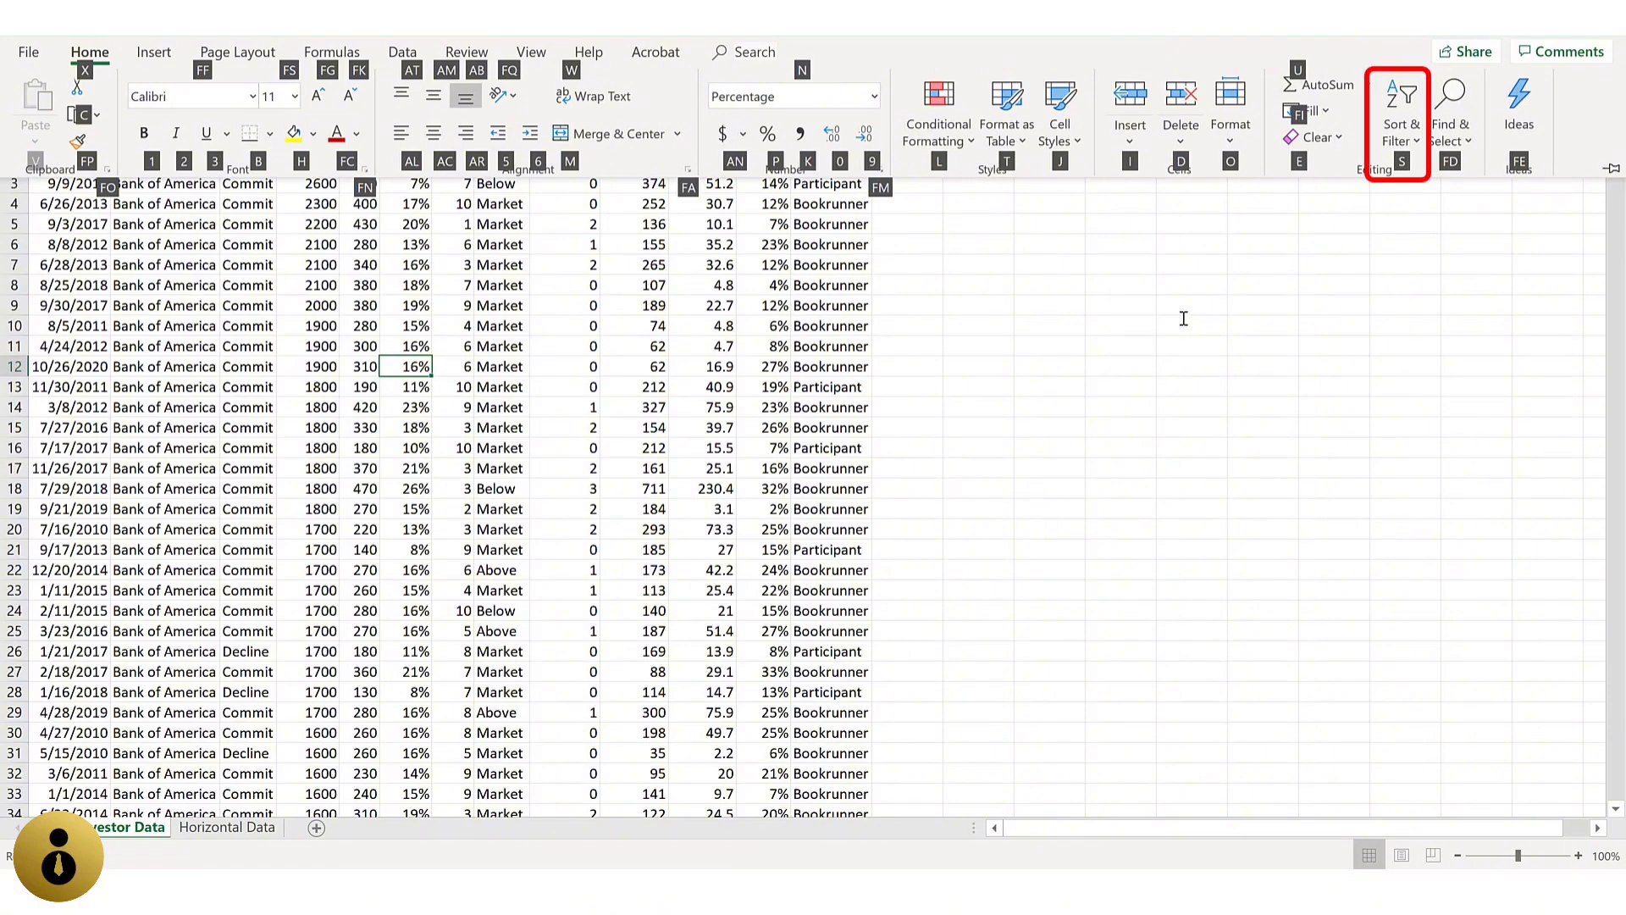
key(s)
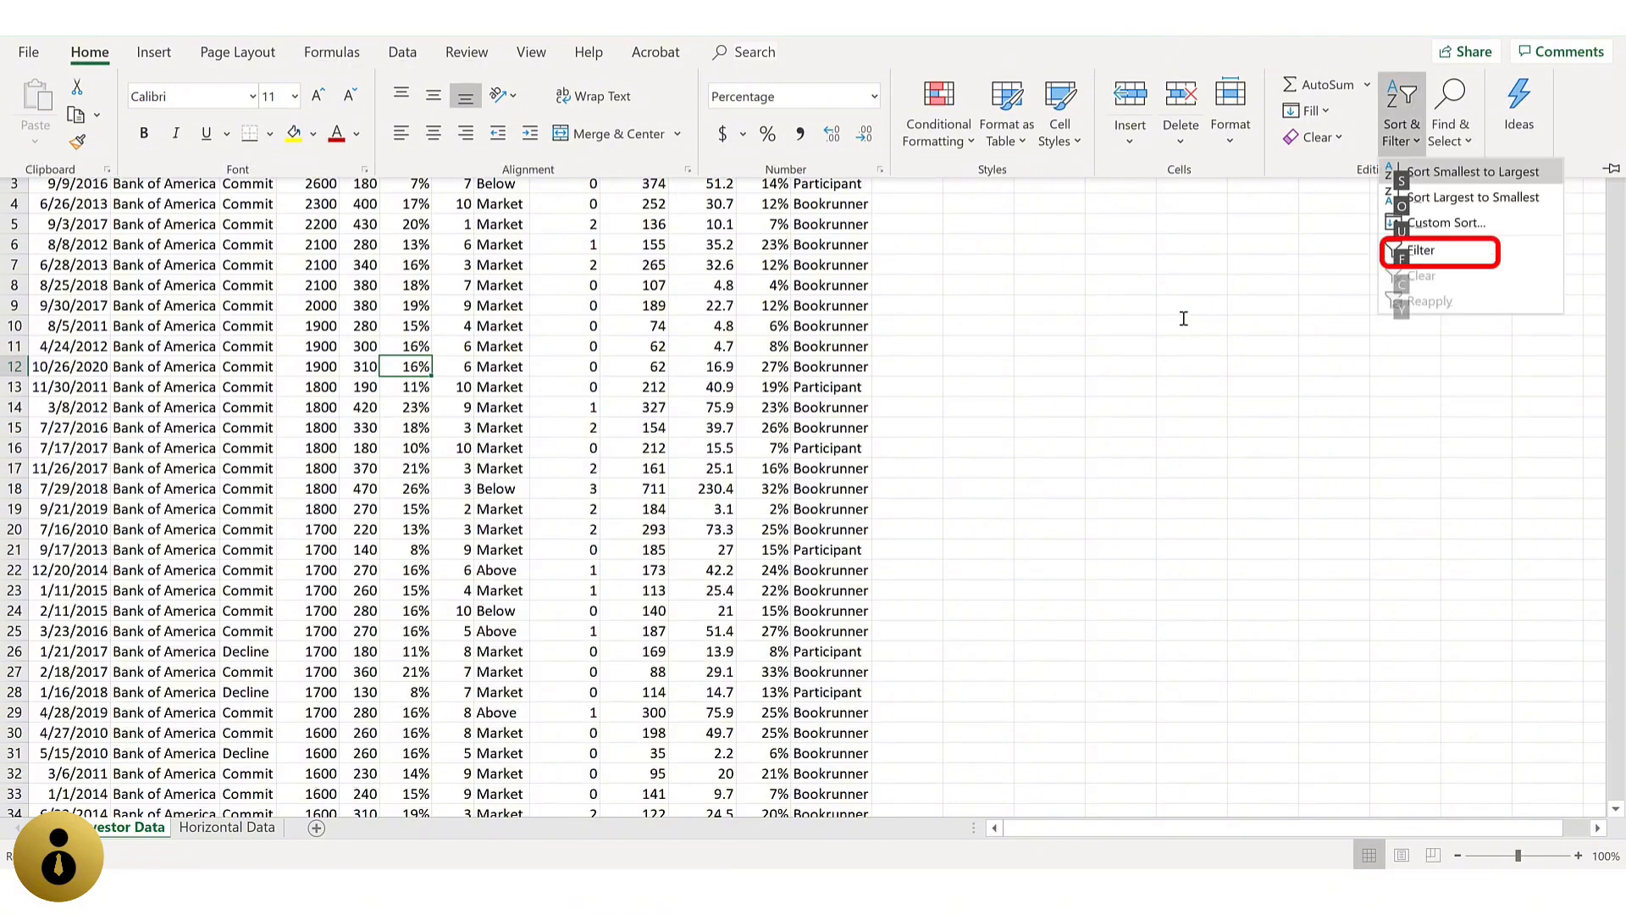
key(f)
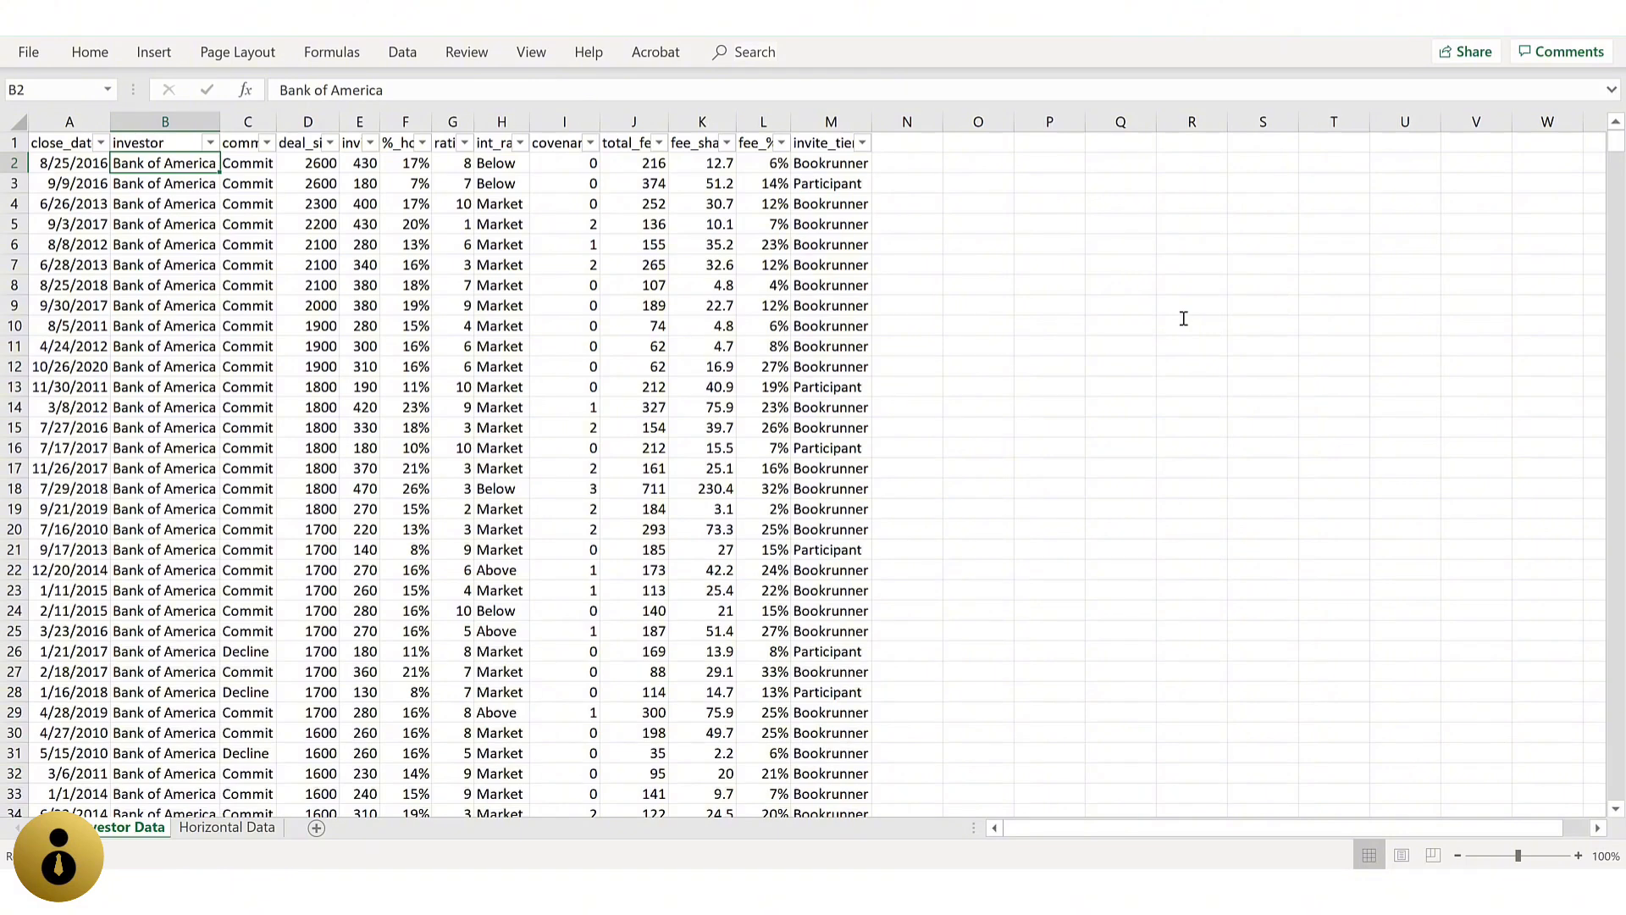
Step: Examine the filter options for the close_date column, including the date filters from Equals through Last Year
key(Up)
key(Left)
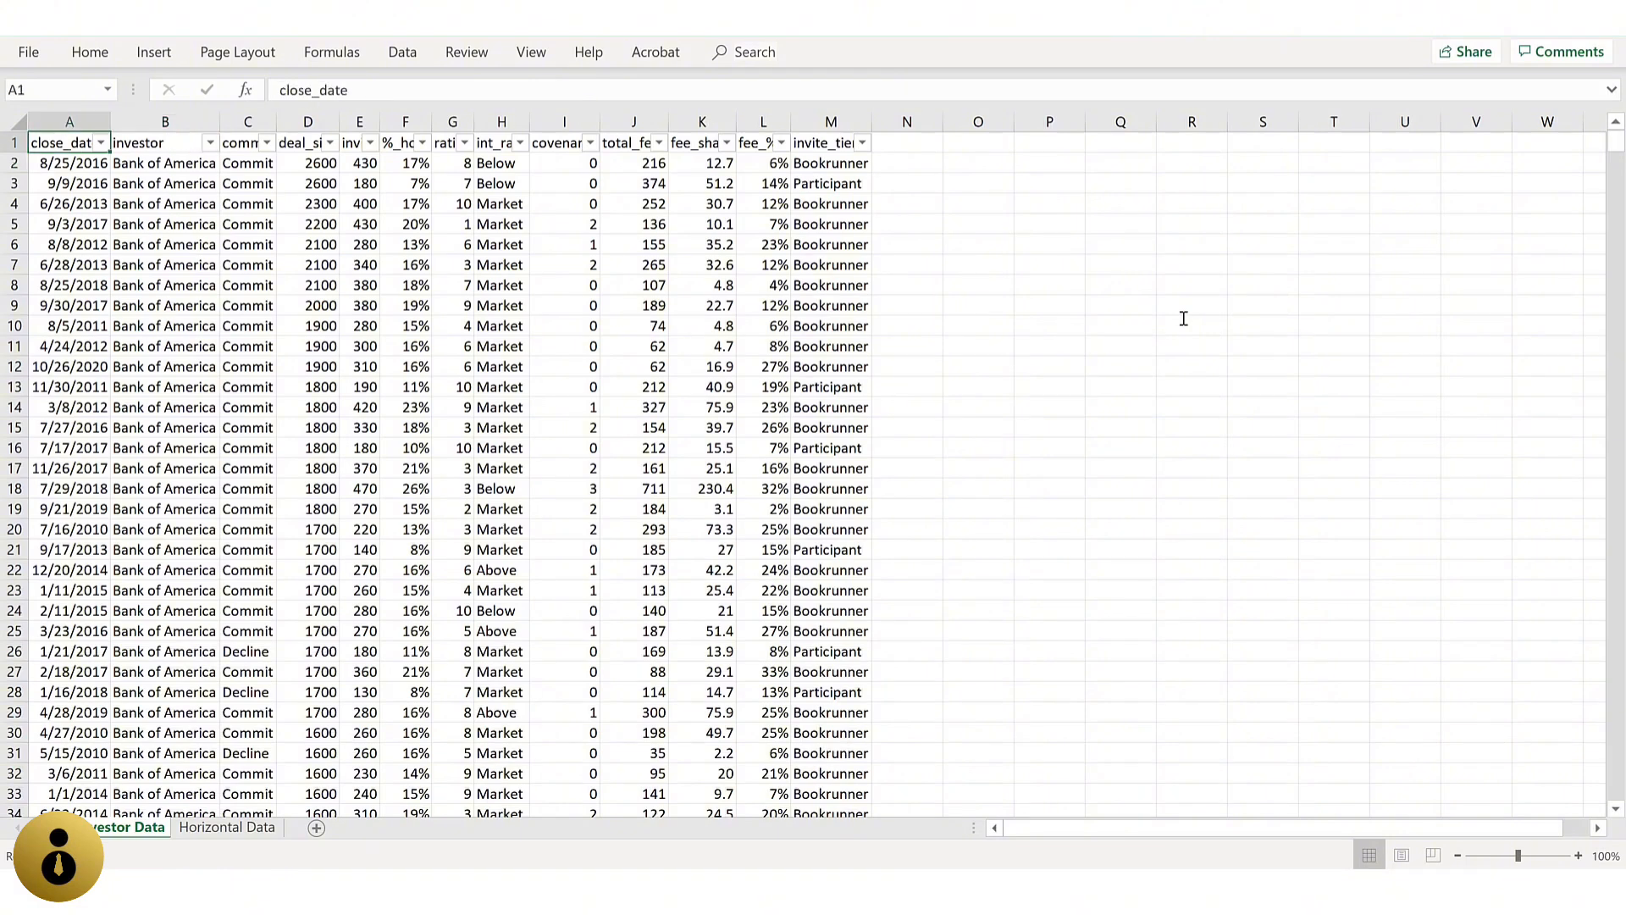
key(alt+Down)
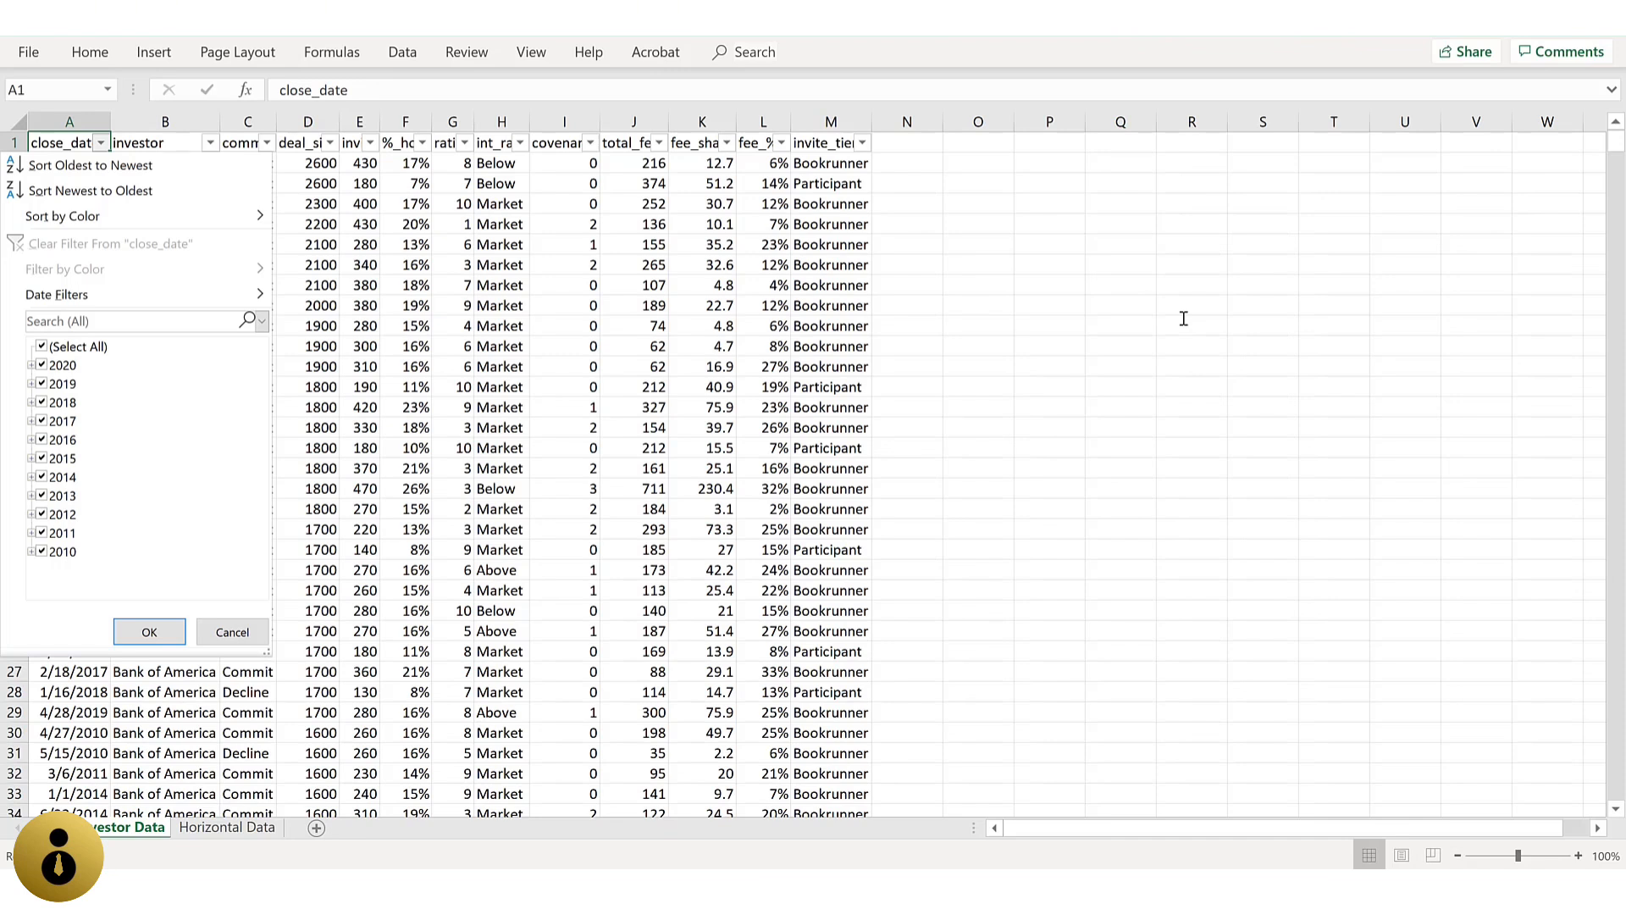
key(Down)
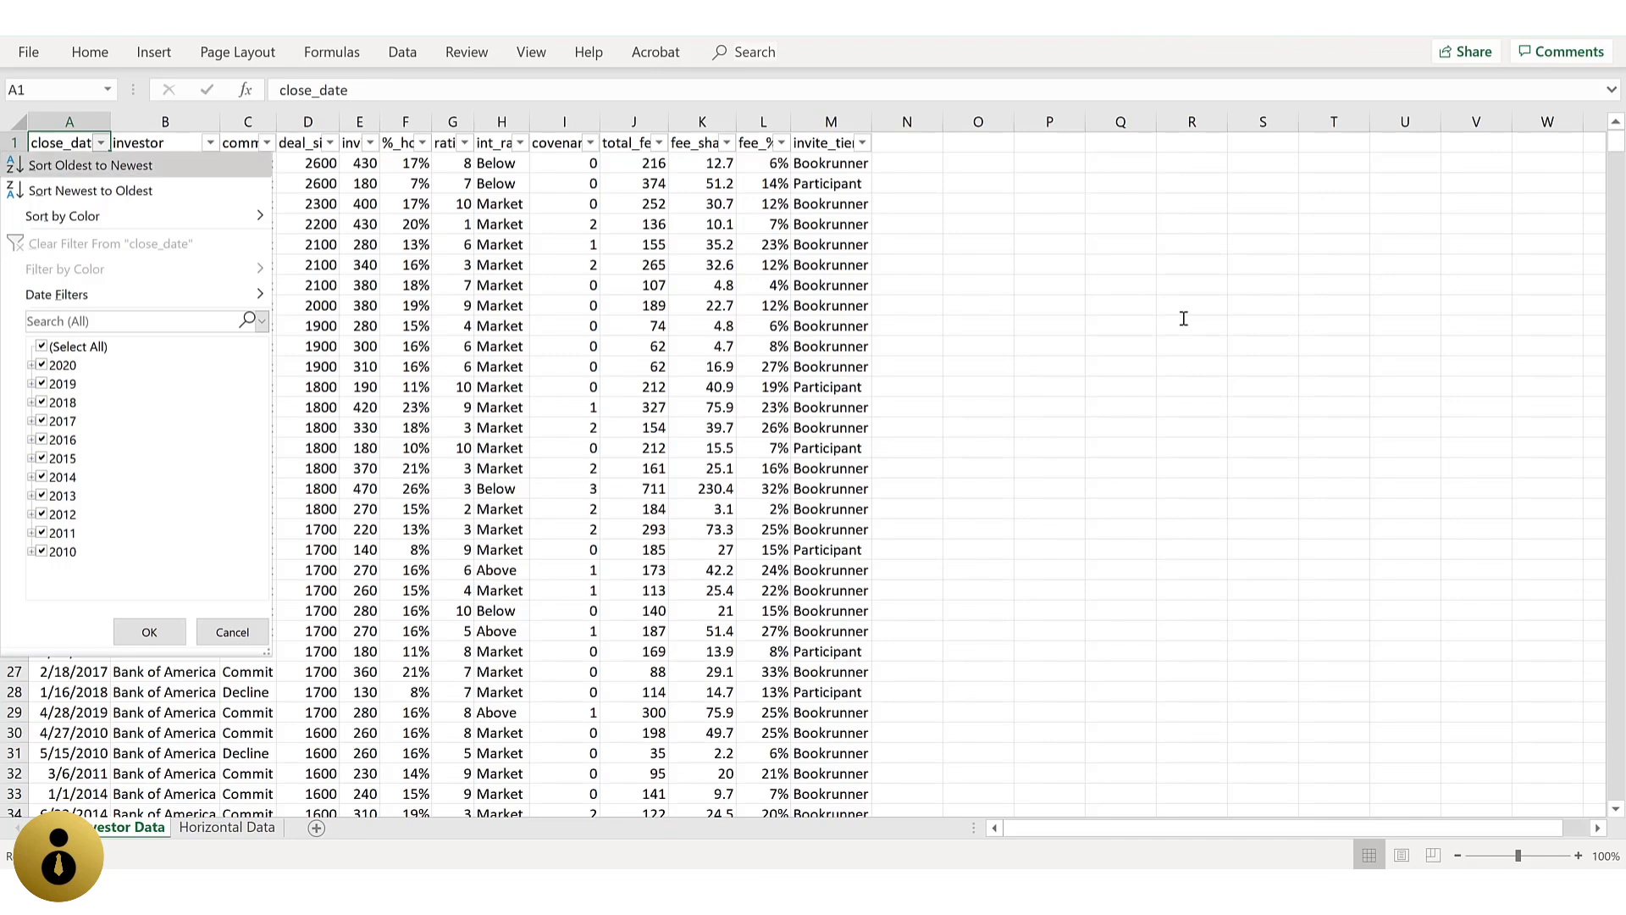
key(Down)
key(Down)
key(Down)
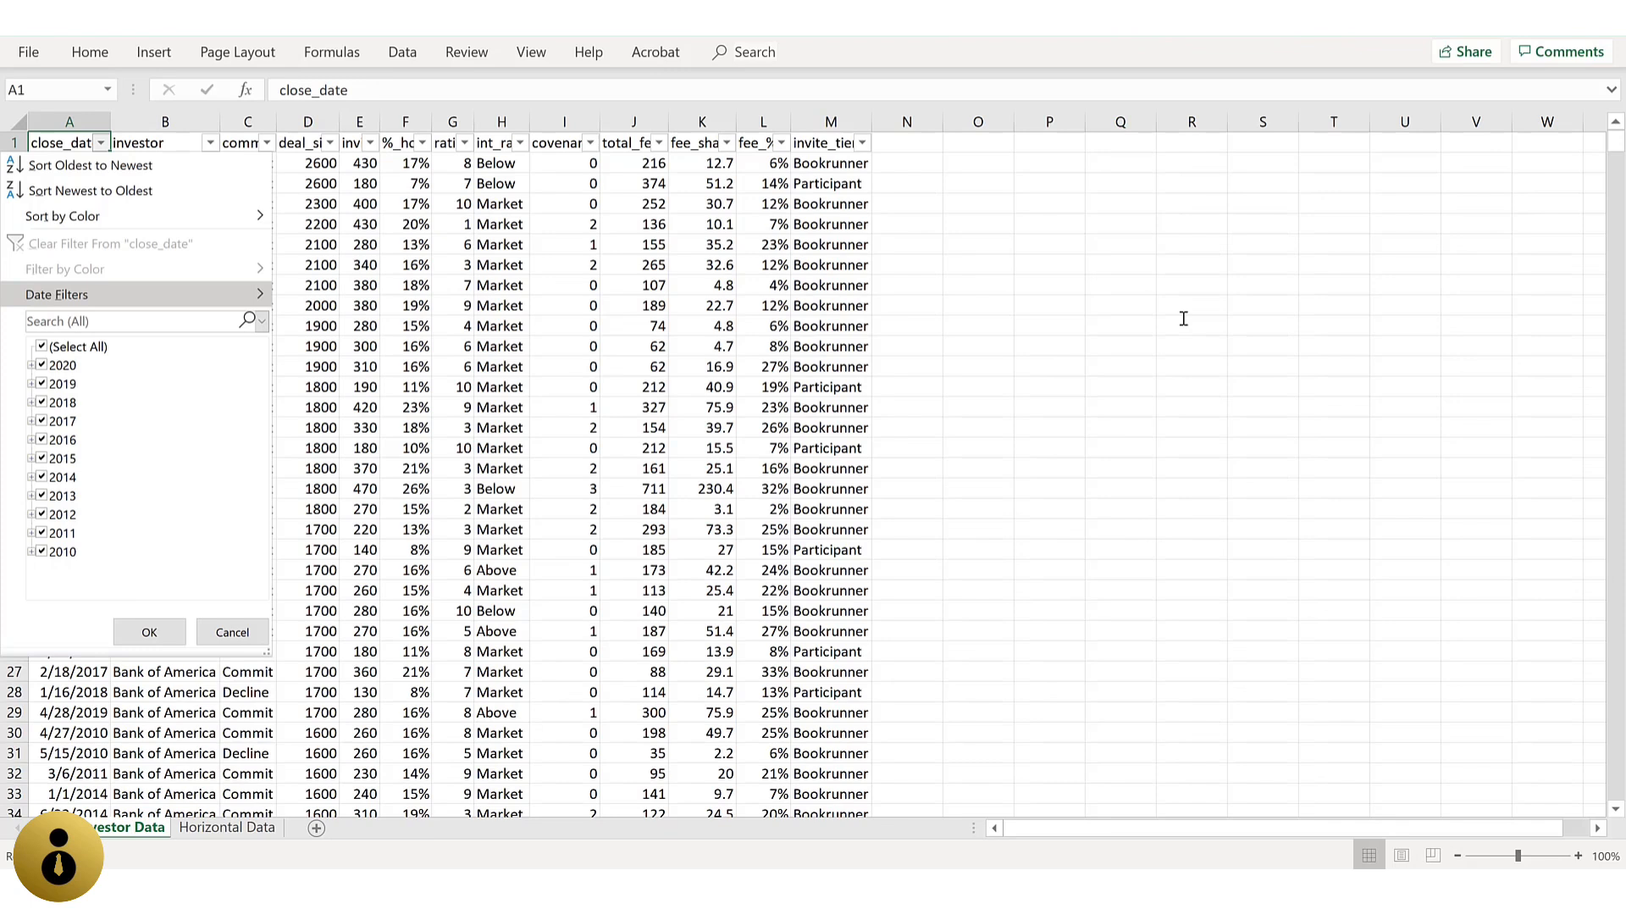
key(Right)
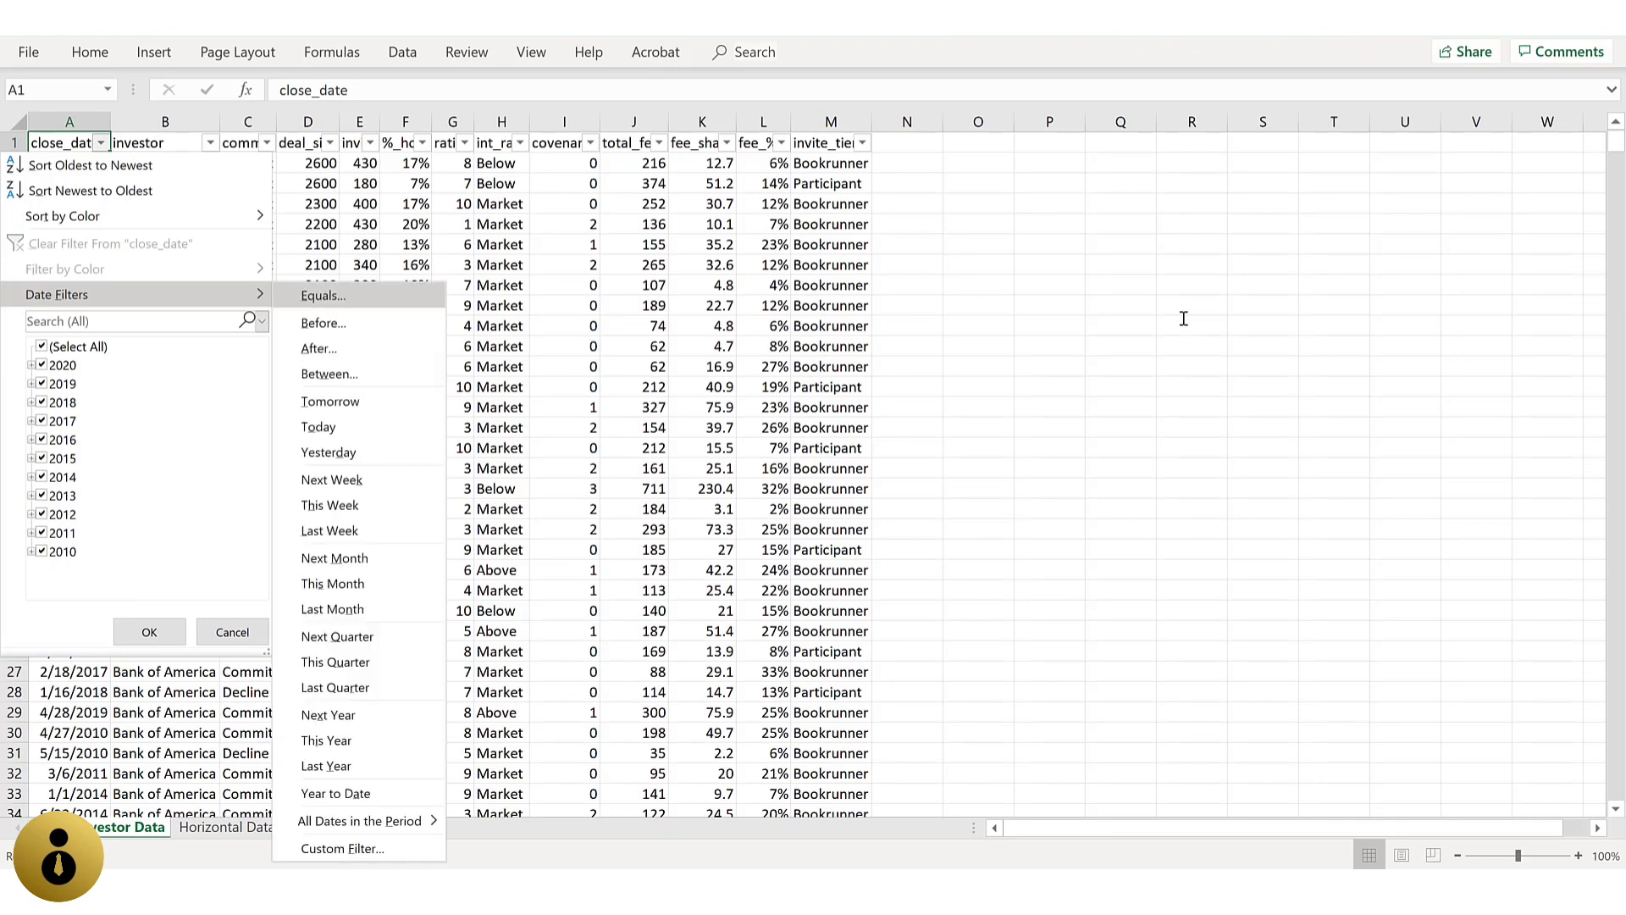
key(Down)
key(Down)
key(Down)
key(Down)
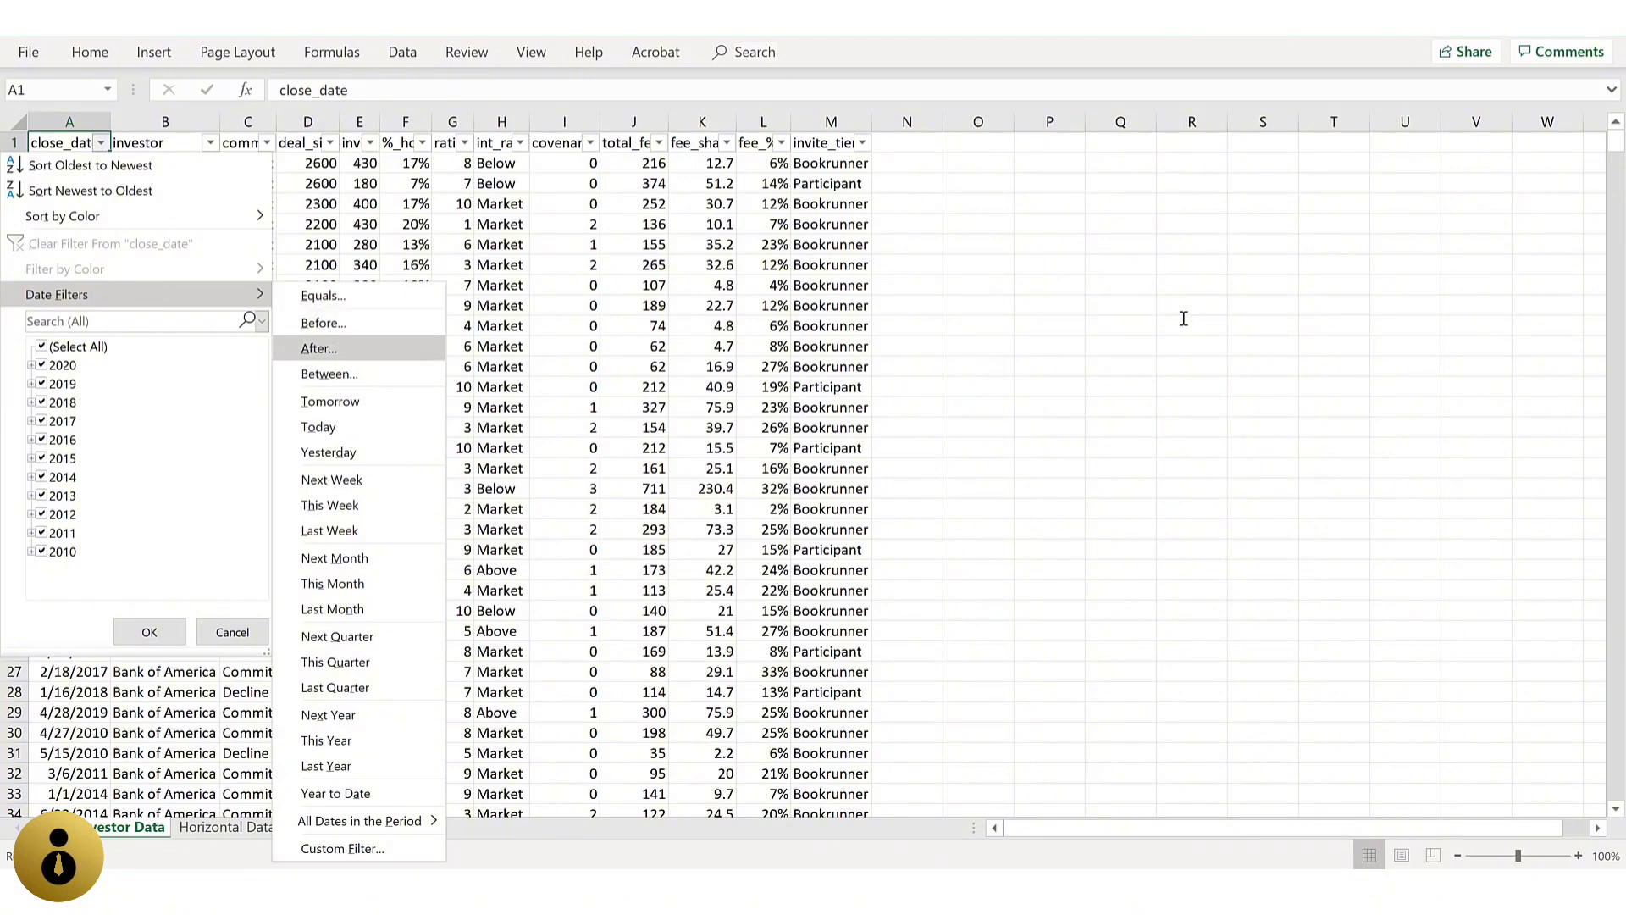
key(Down)
key(Down)
key(Down)
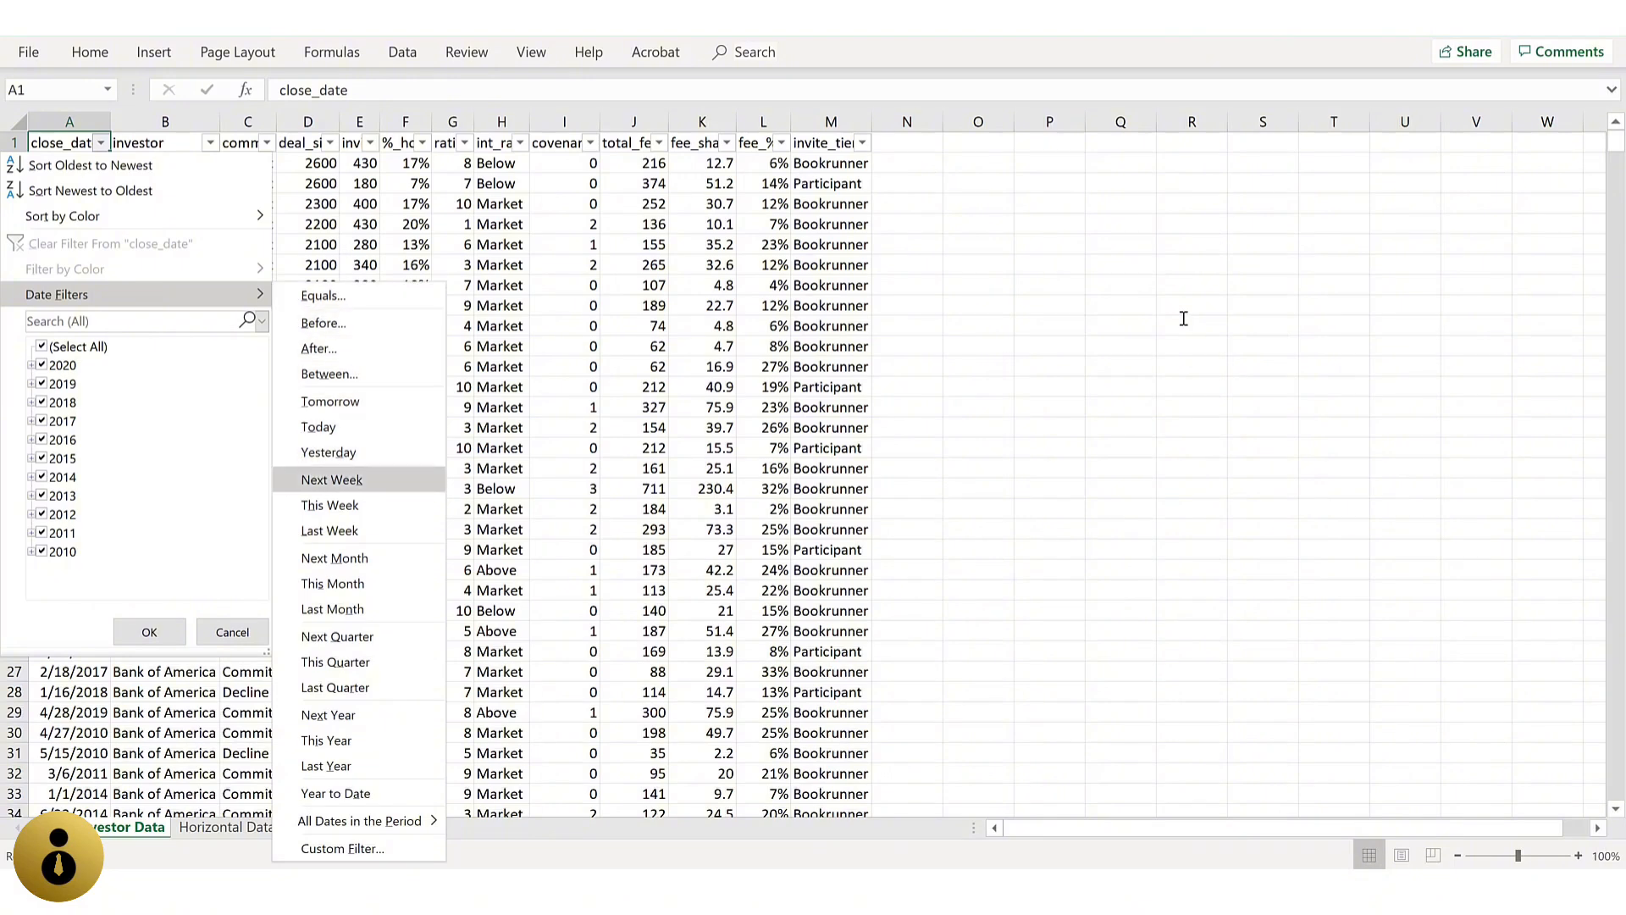
key(Down)
key(Down)
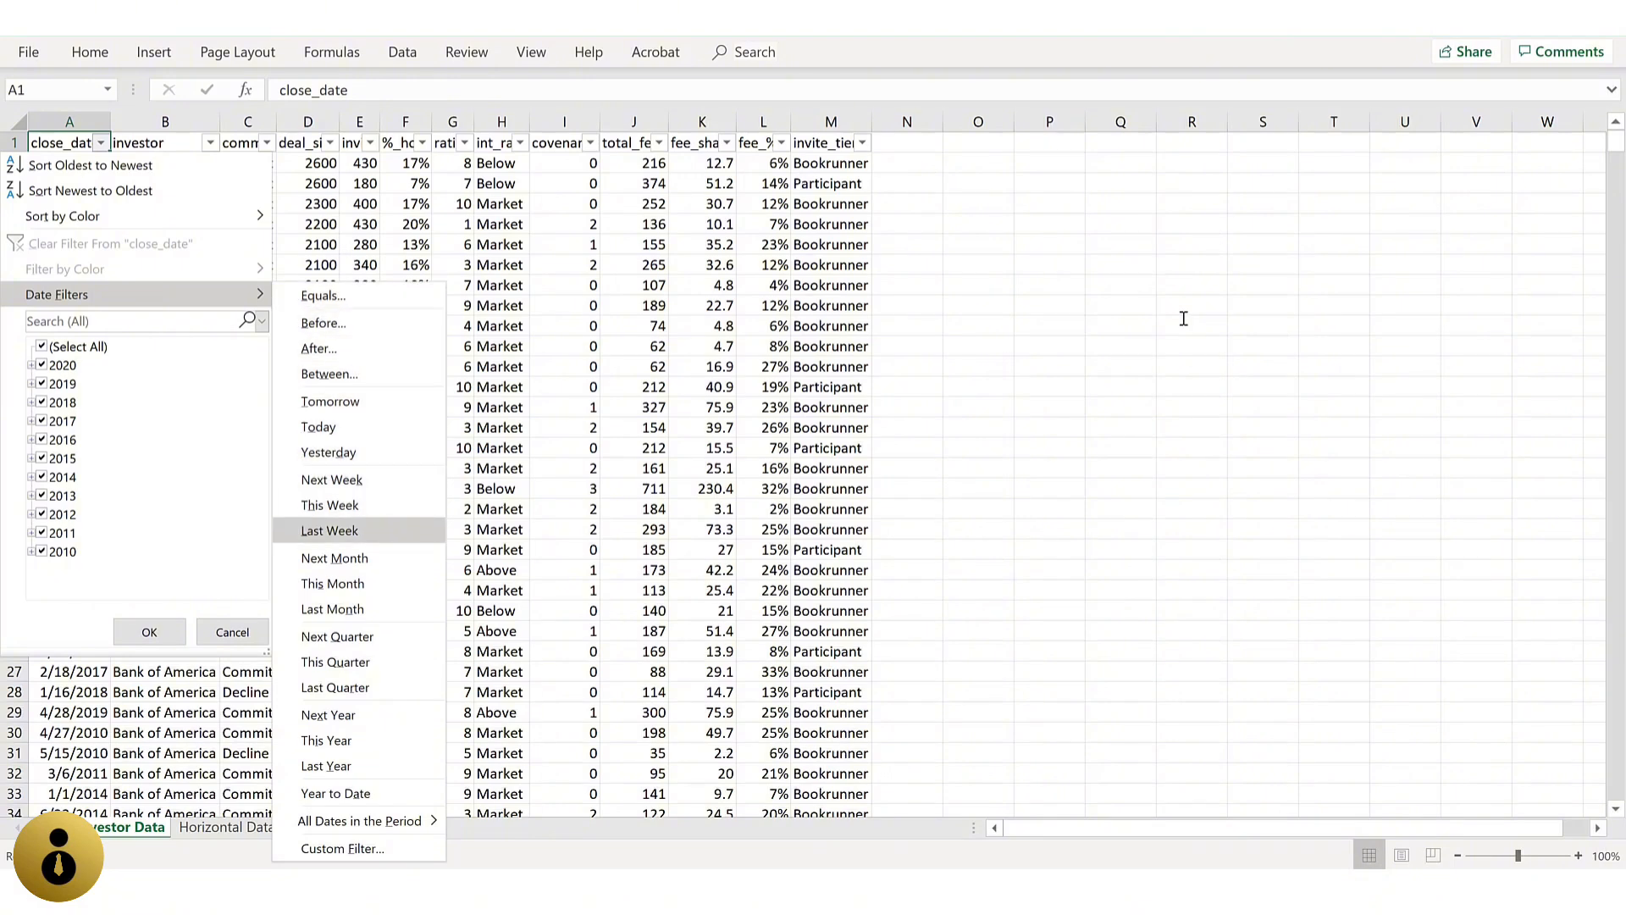
key(Down)
key(Down)
key(Down)
key(Down)
key(Down)
key(Down)
key(Down)
key(Down)
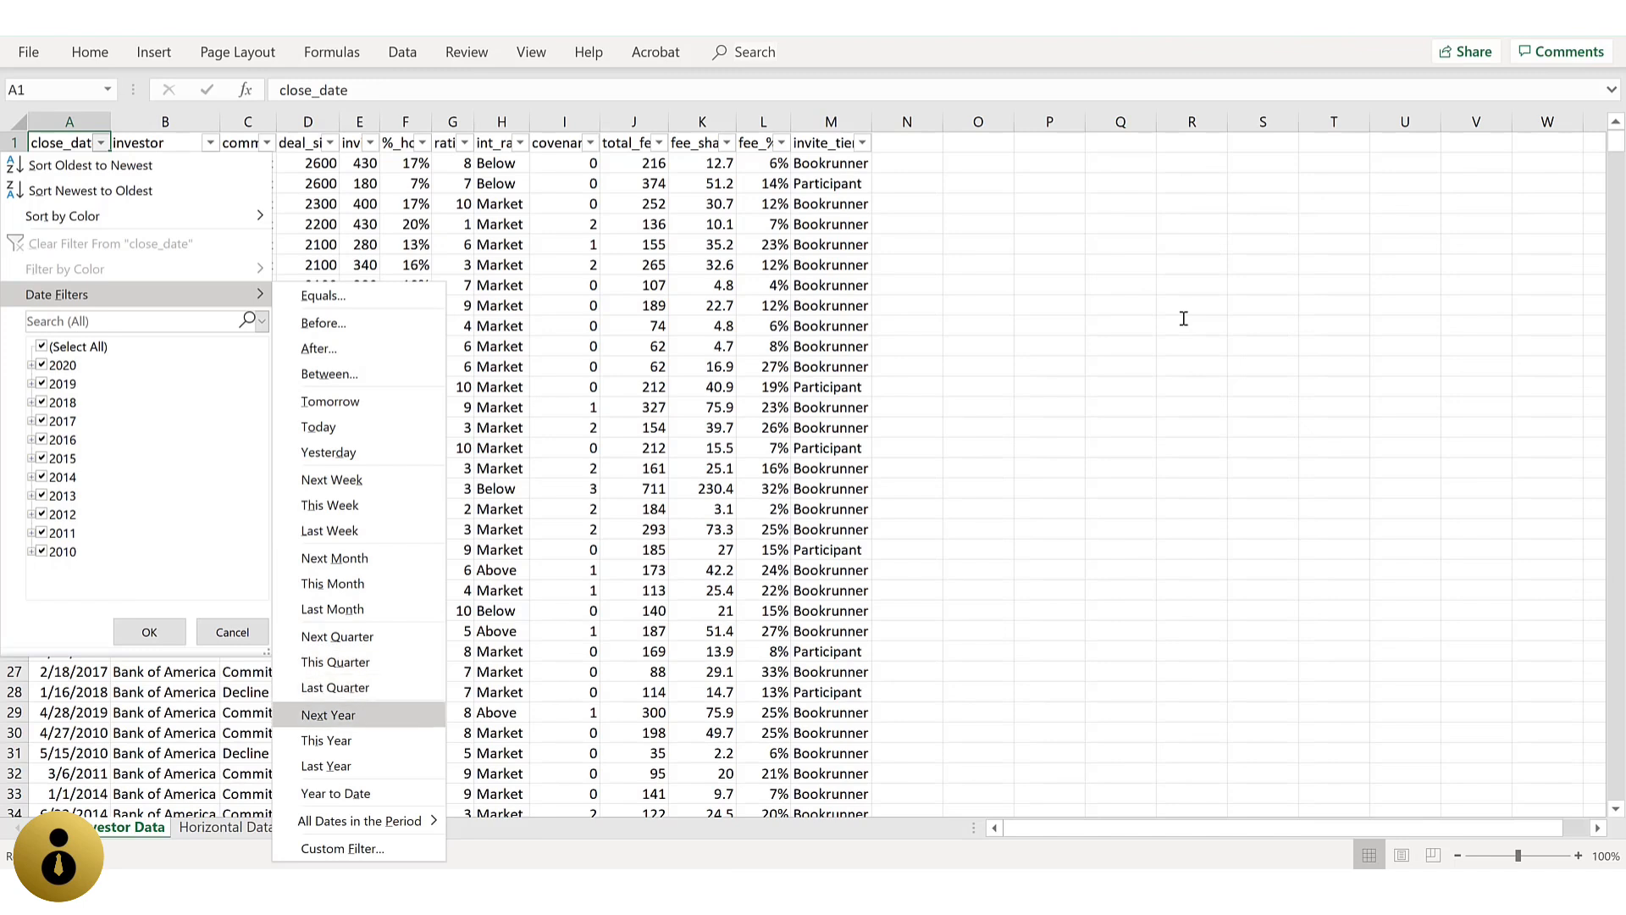
key(Down)
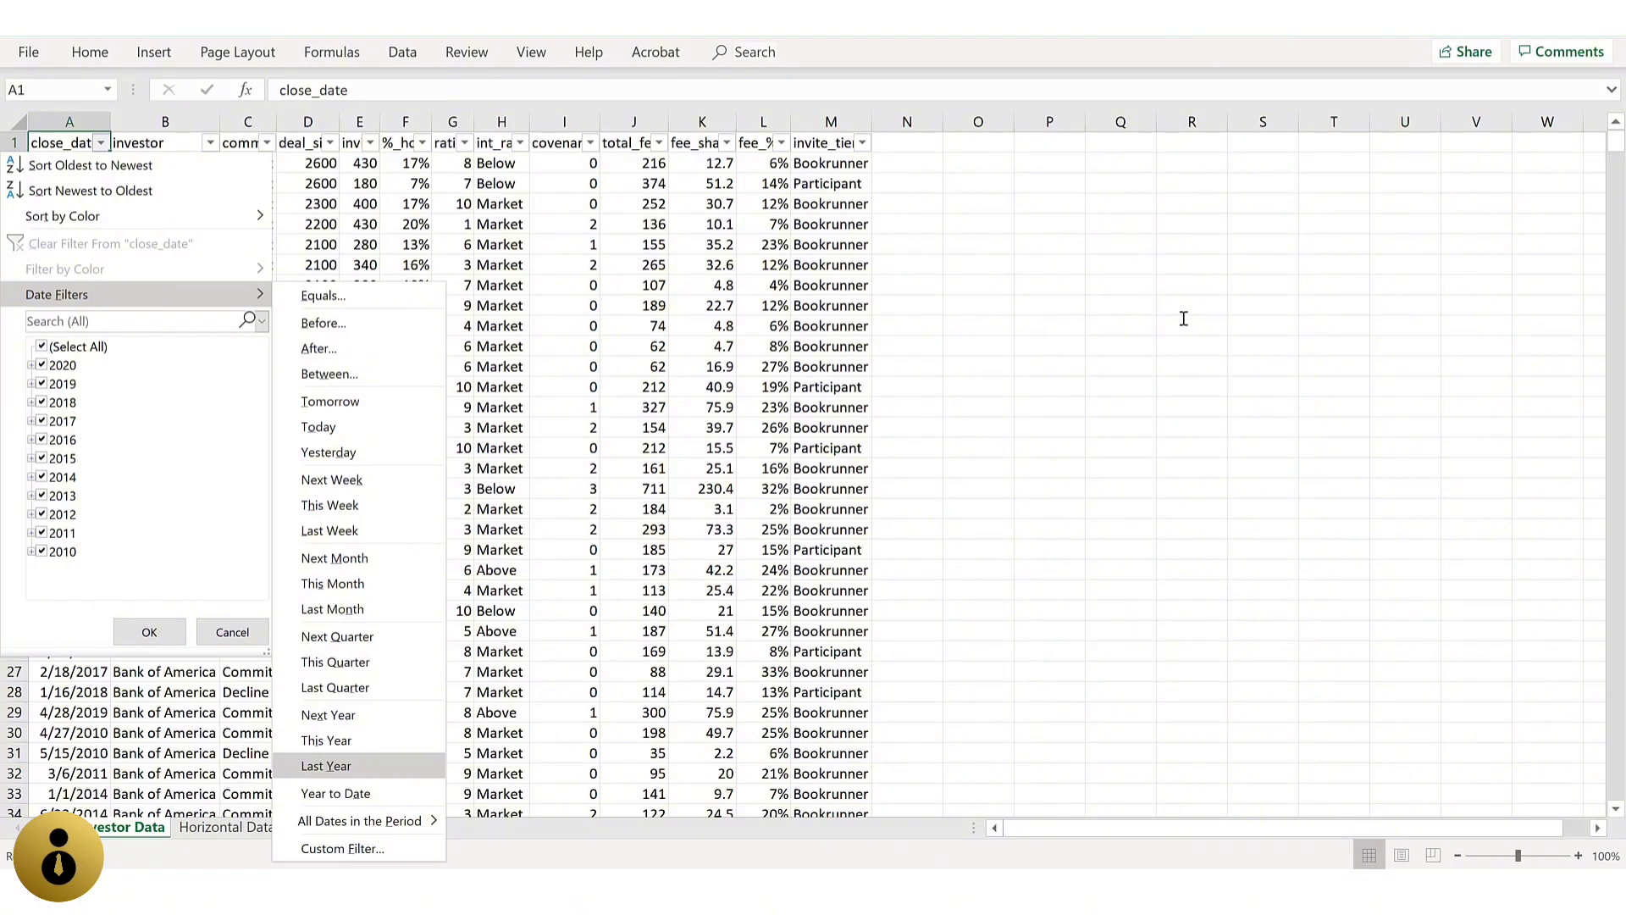
key(Escape)
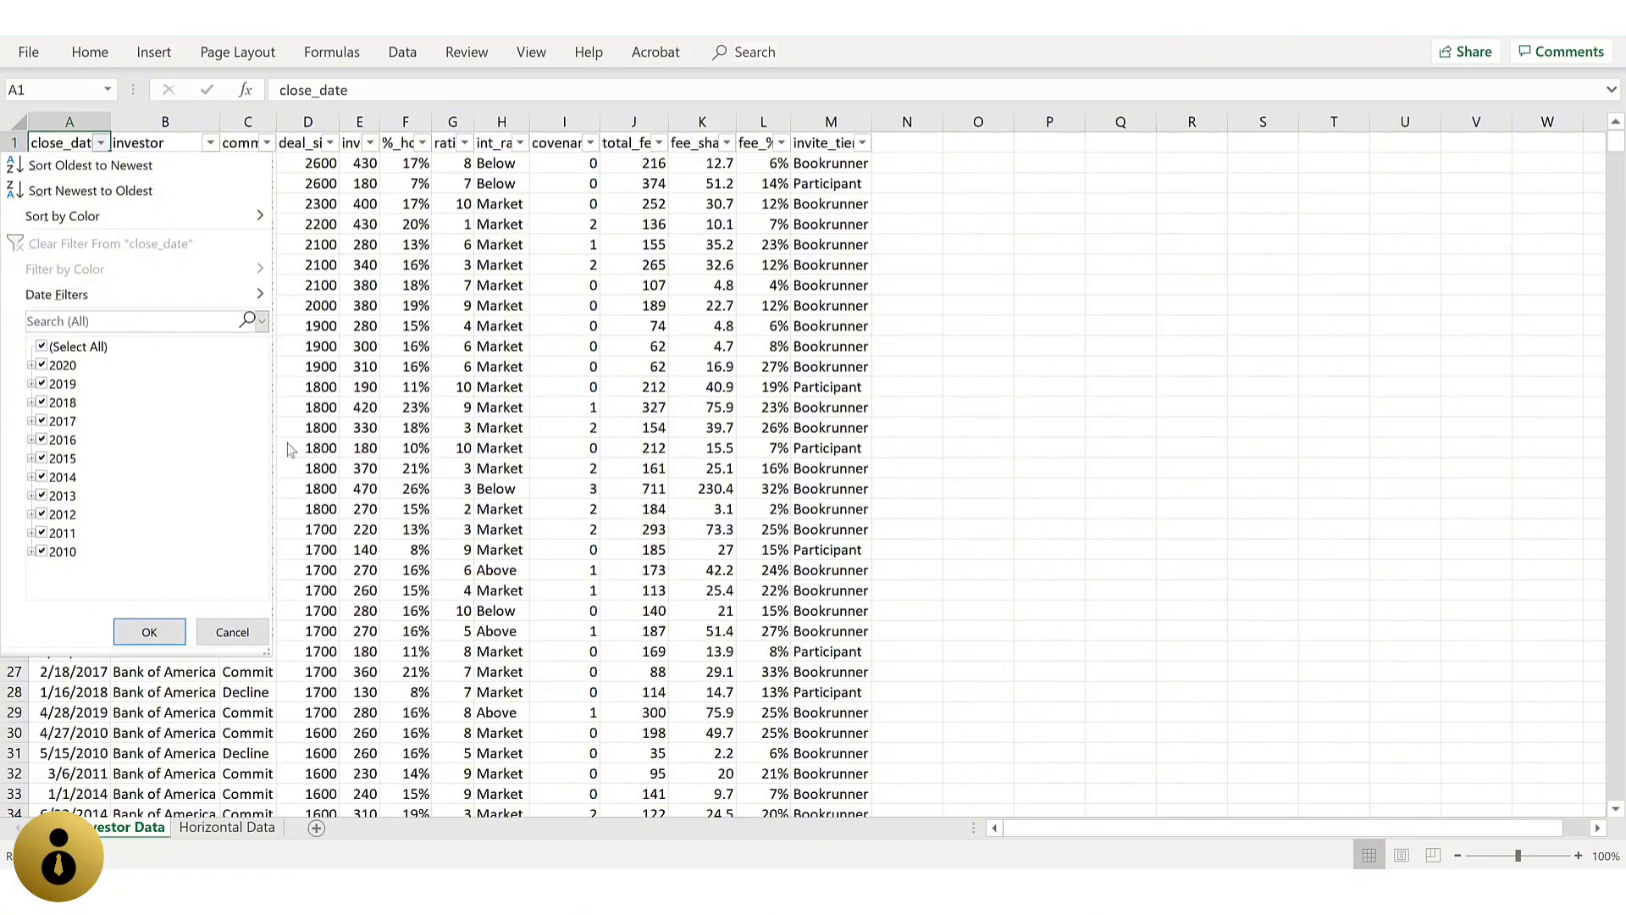
Step: Filter the close_date column to show only 2015 dates
click(42, 348)
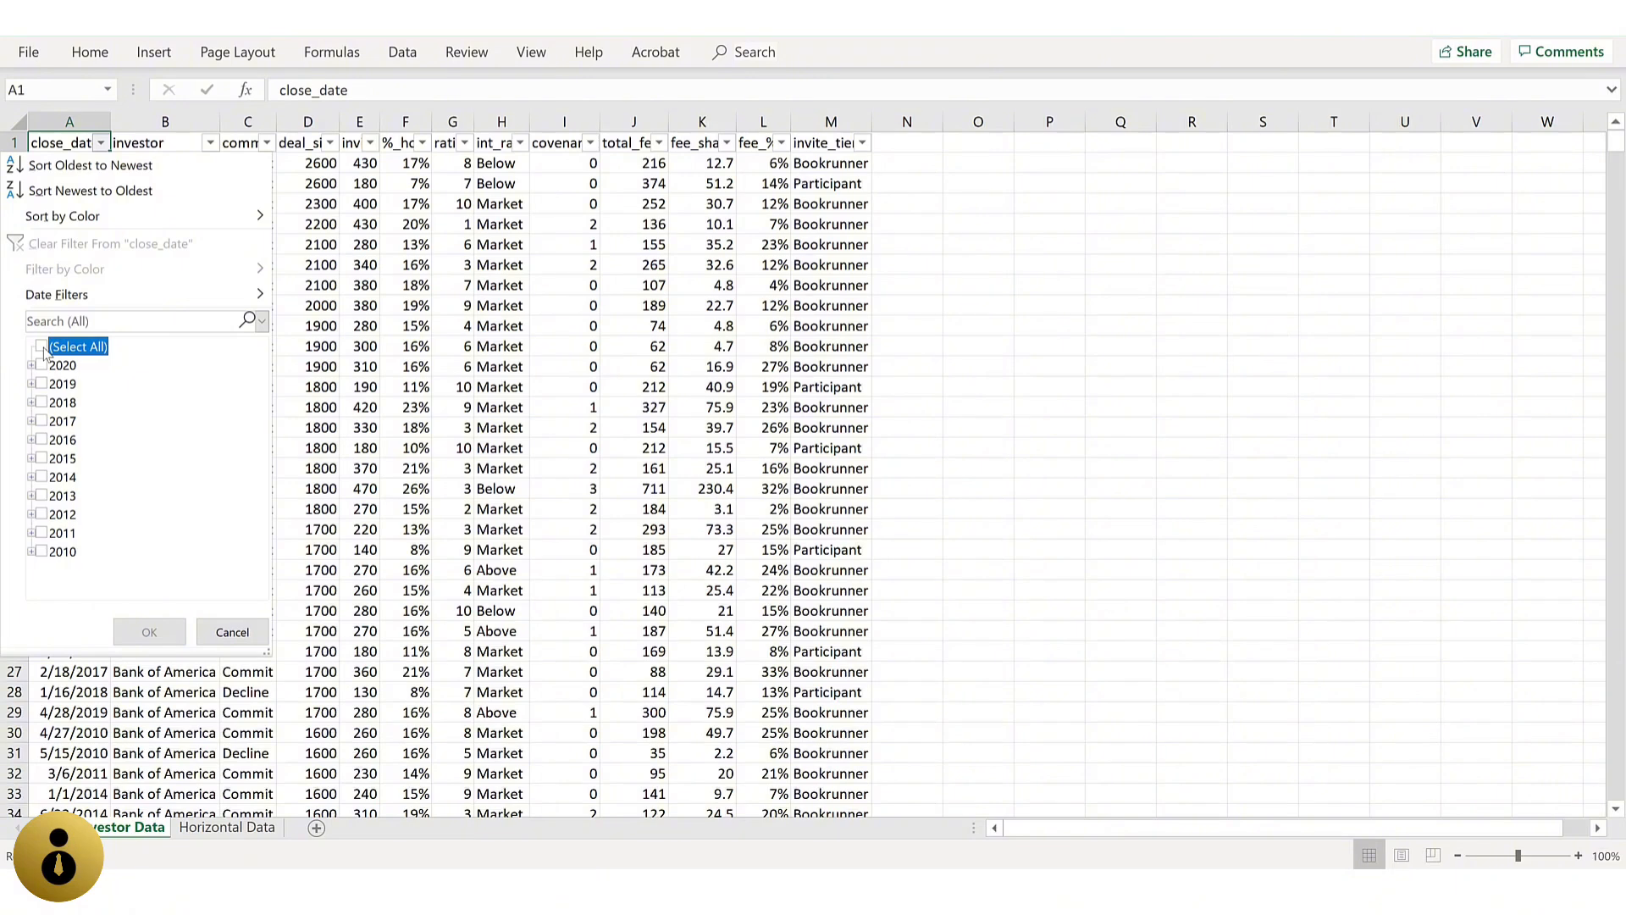
click(41, 457)
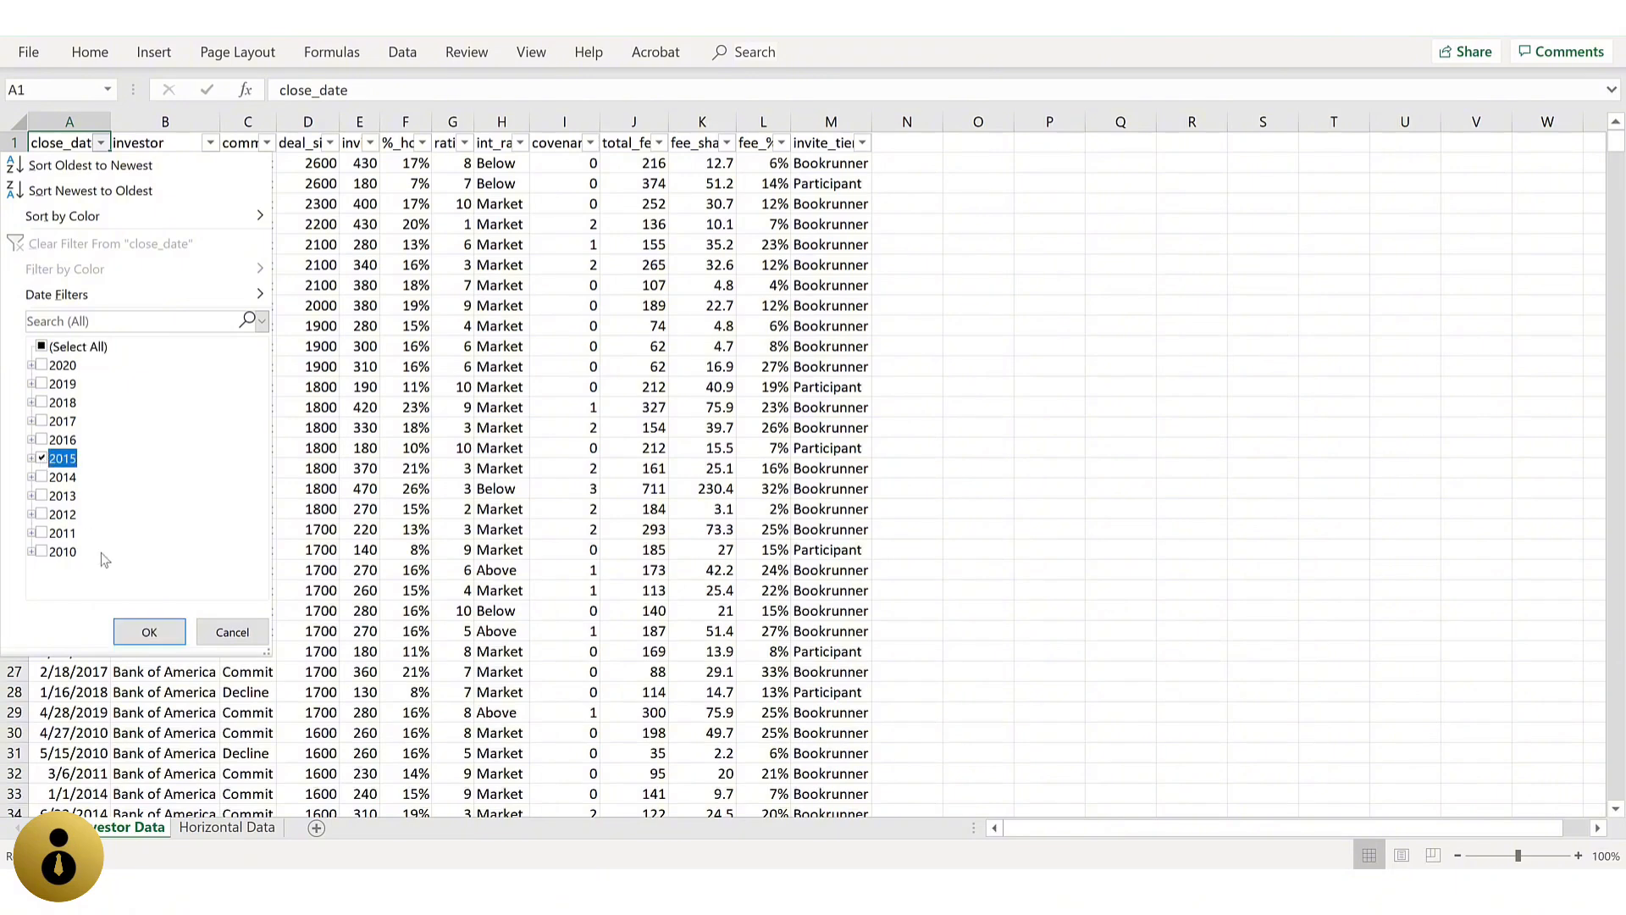
click(149, 631)
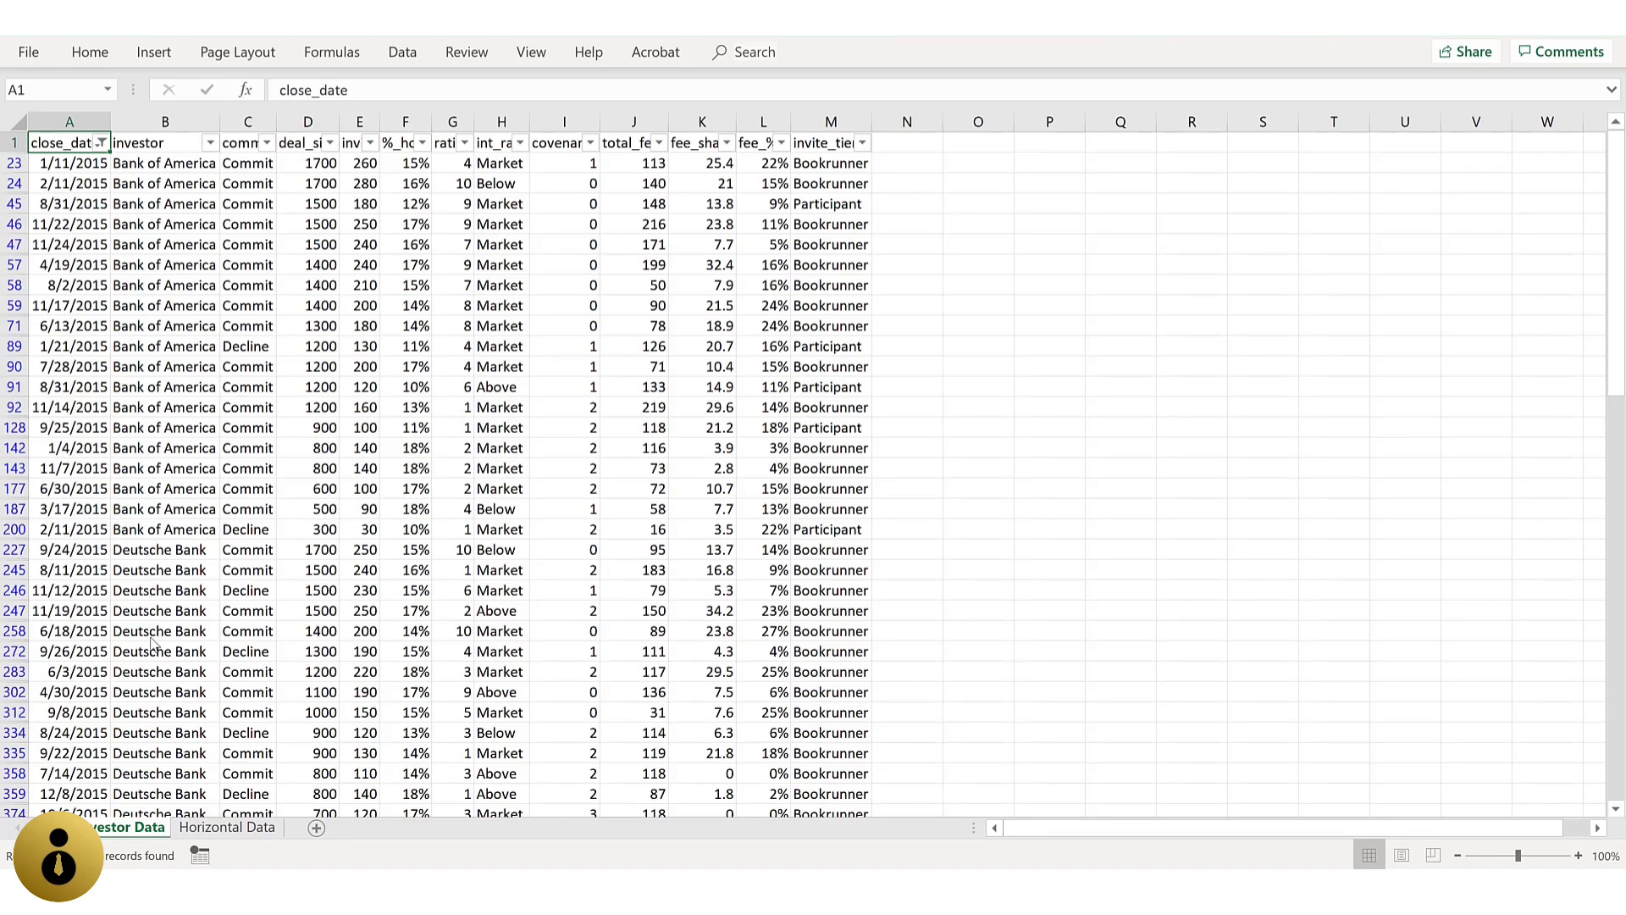
Step: Copy the filtered table with its headers and paste it into a newly inserted sheet
key(ctrl+shift+End)
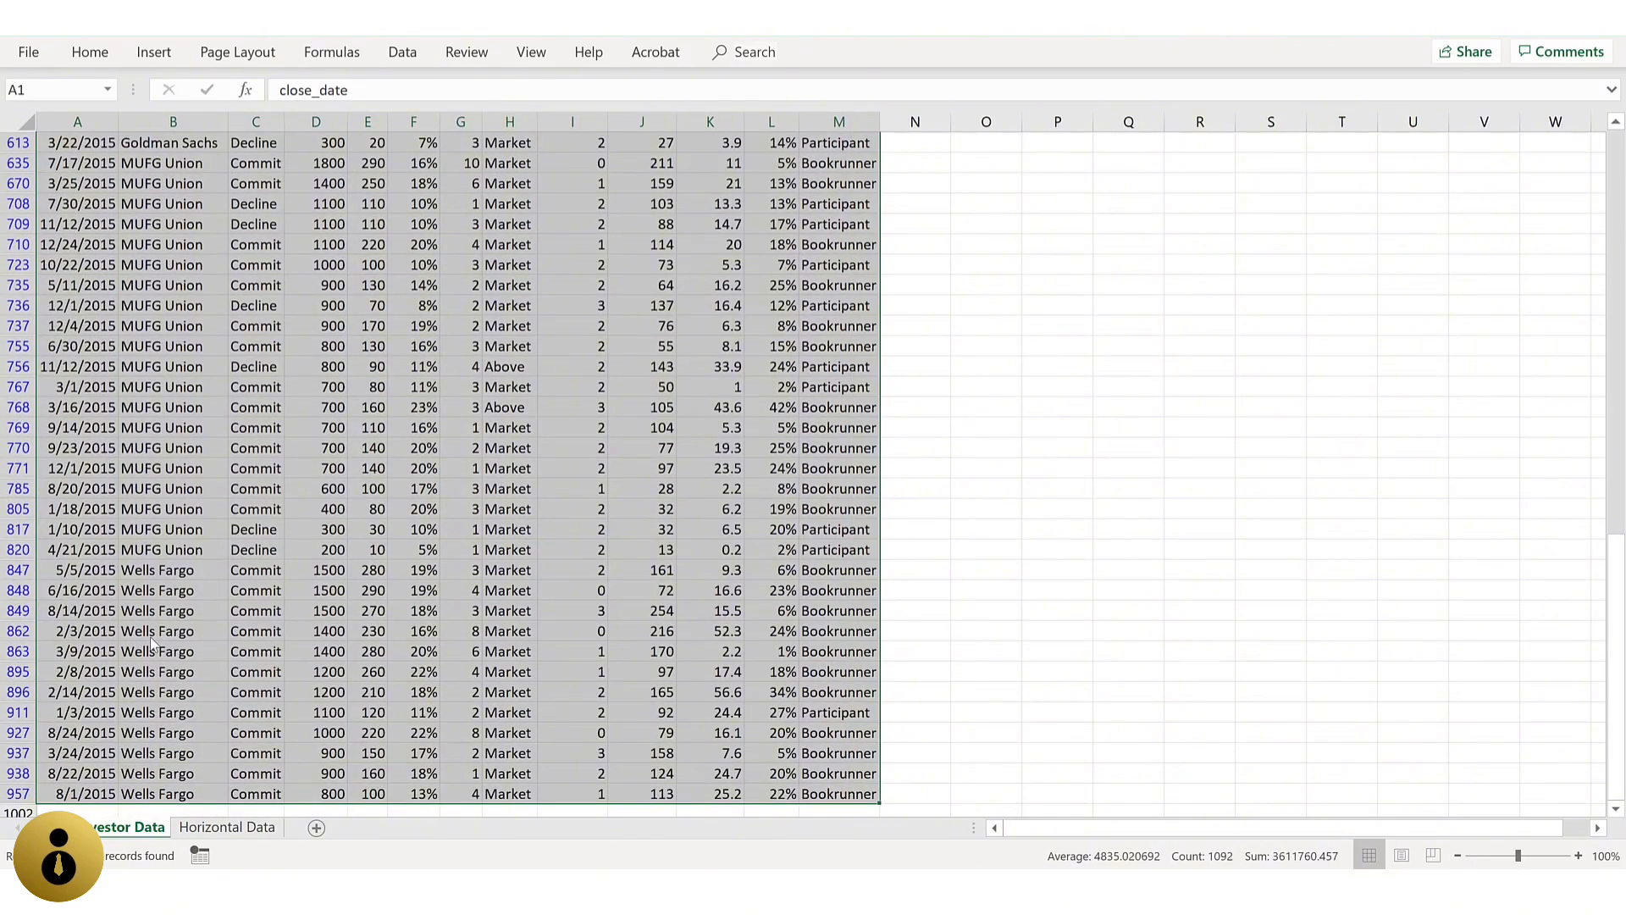
key(ctrl+c)
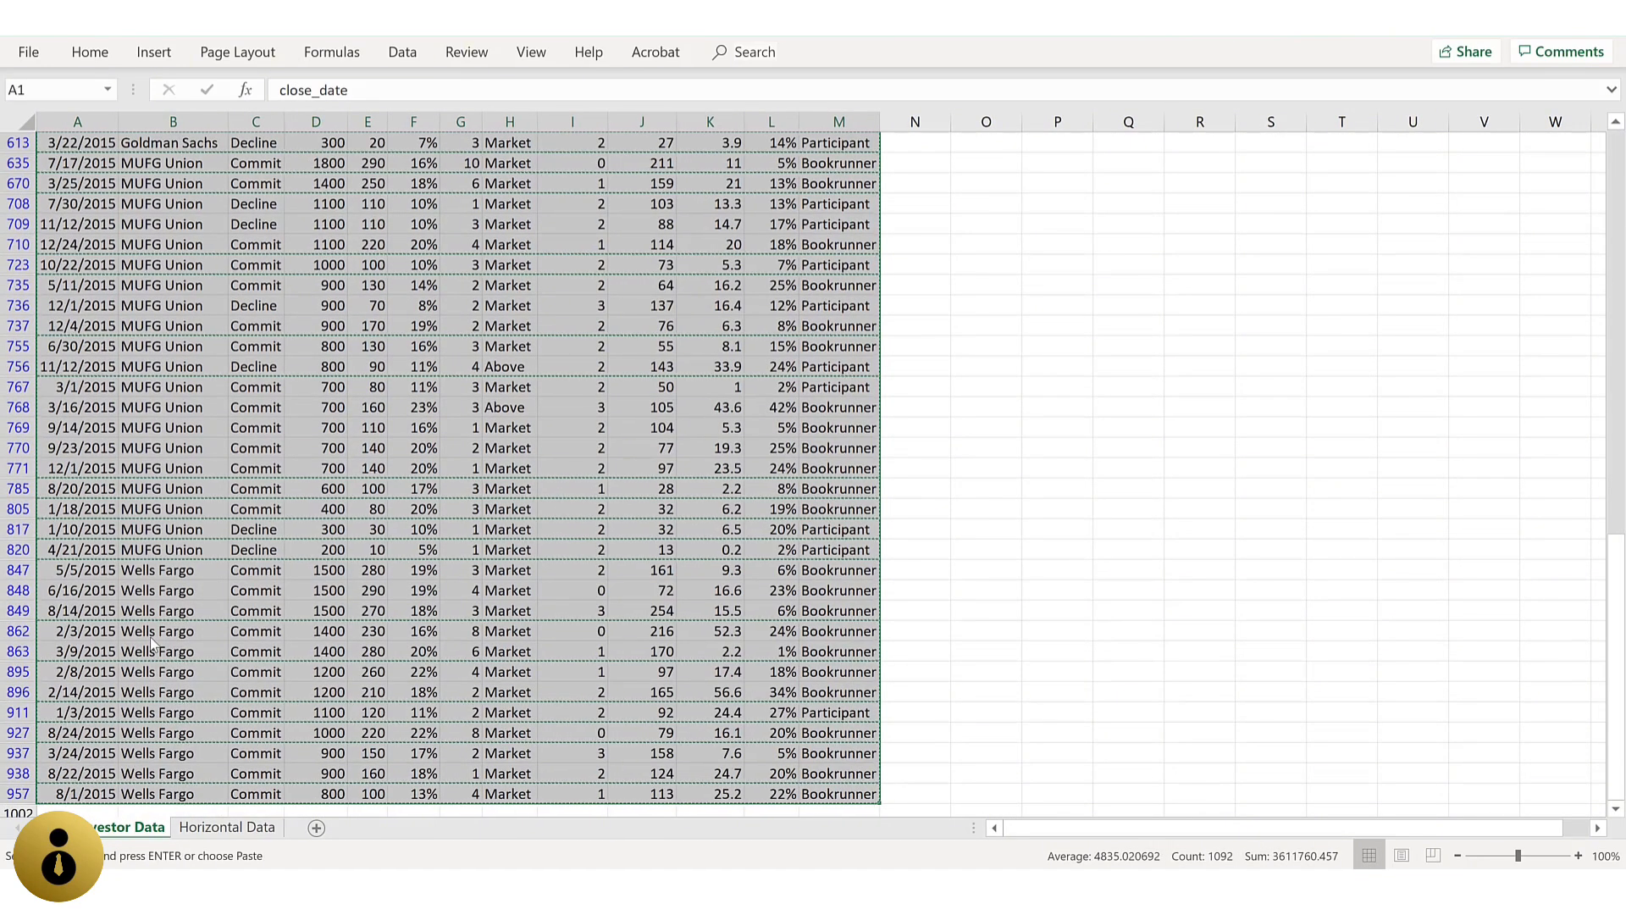
key(alt)
key(h)
key(i)
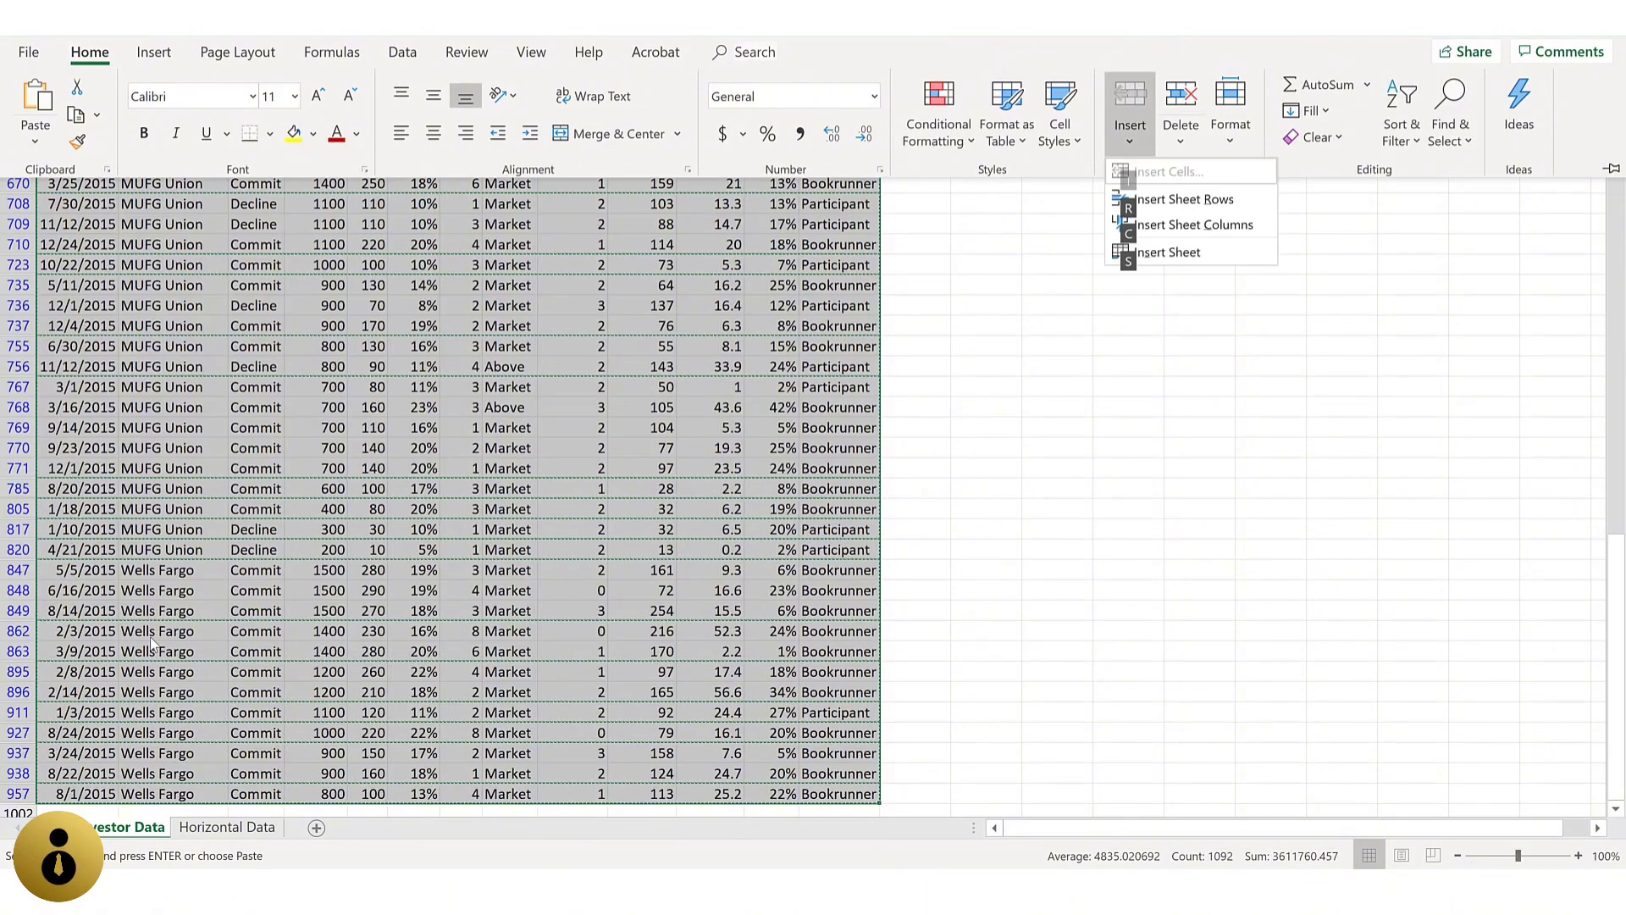
key(s)
key(ctrl+v)
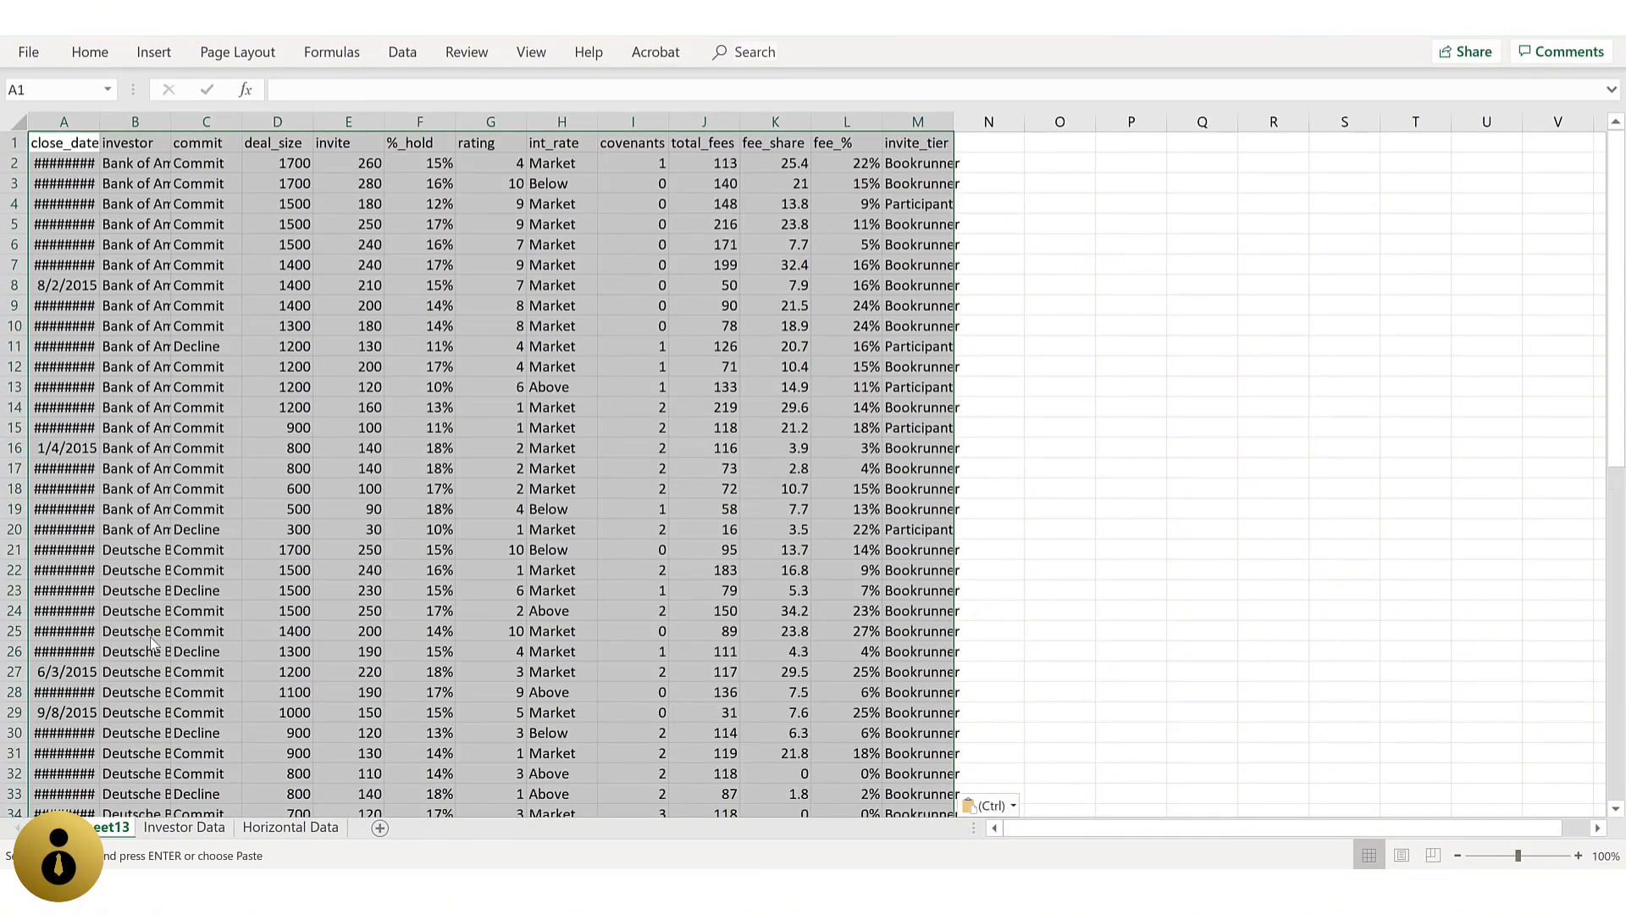
Step: AutoFit the column widths of the pasted data and check down to its last row
key(alt+h)
key(o)
key(i)
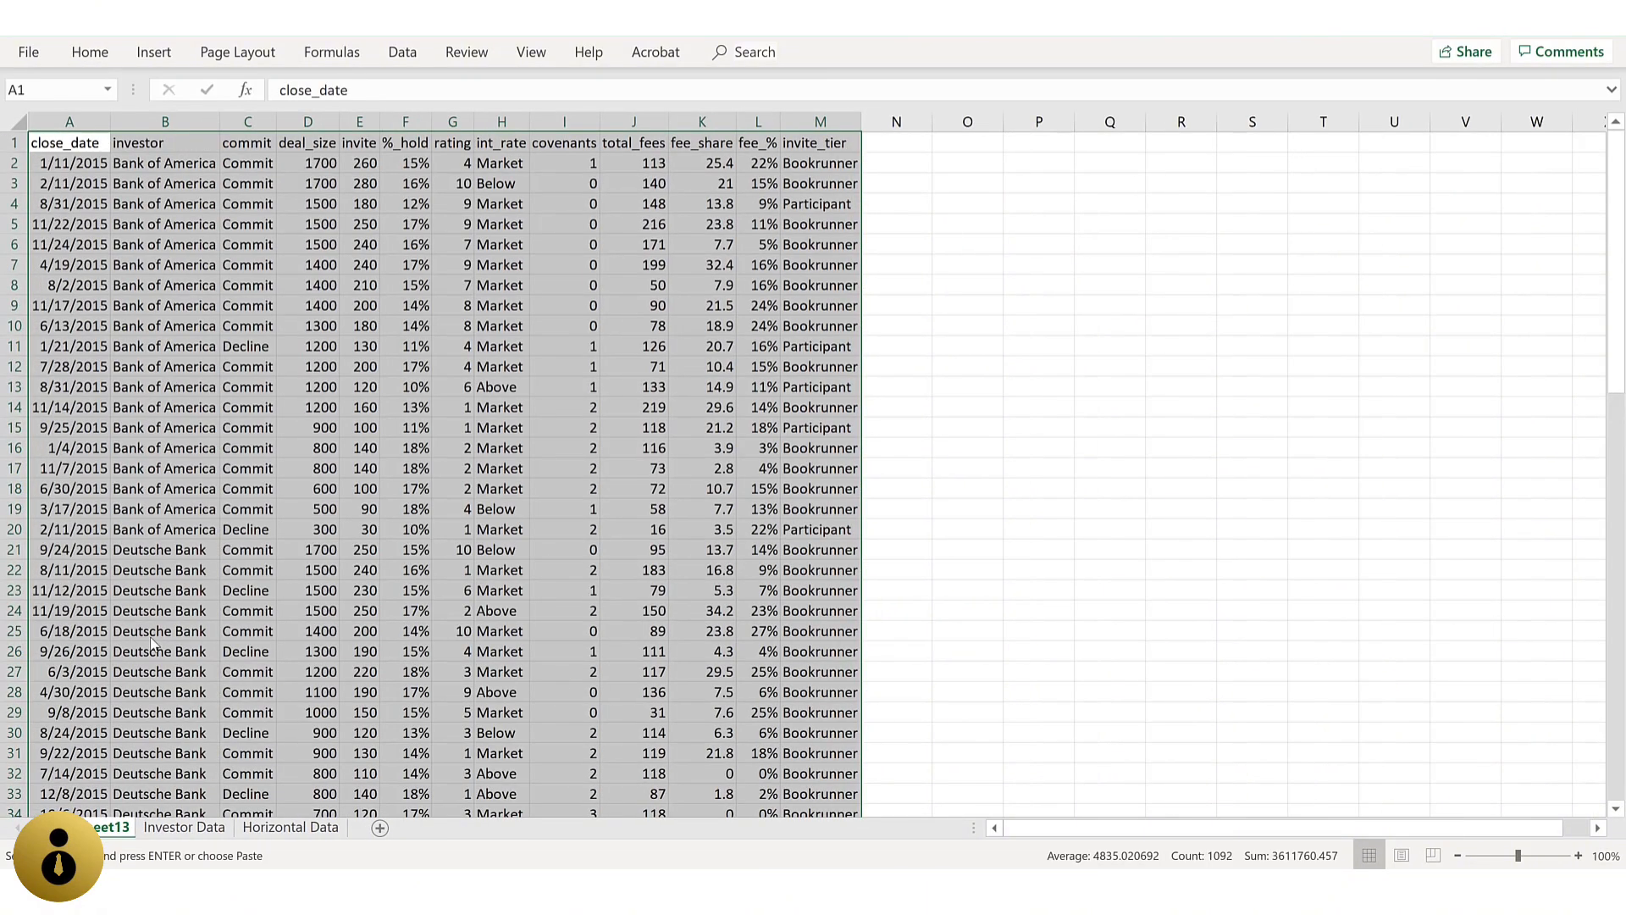
key(ctrl+Home)
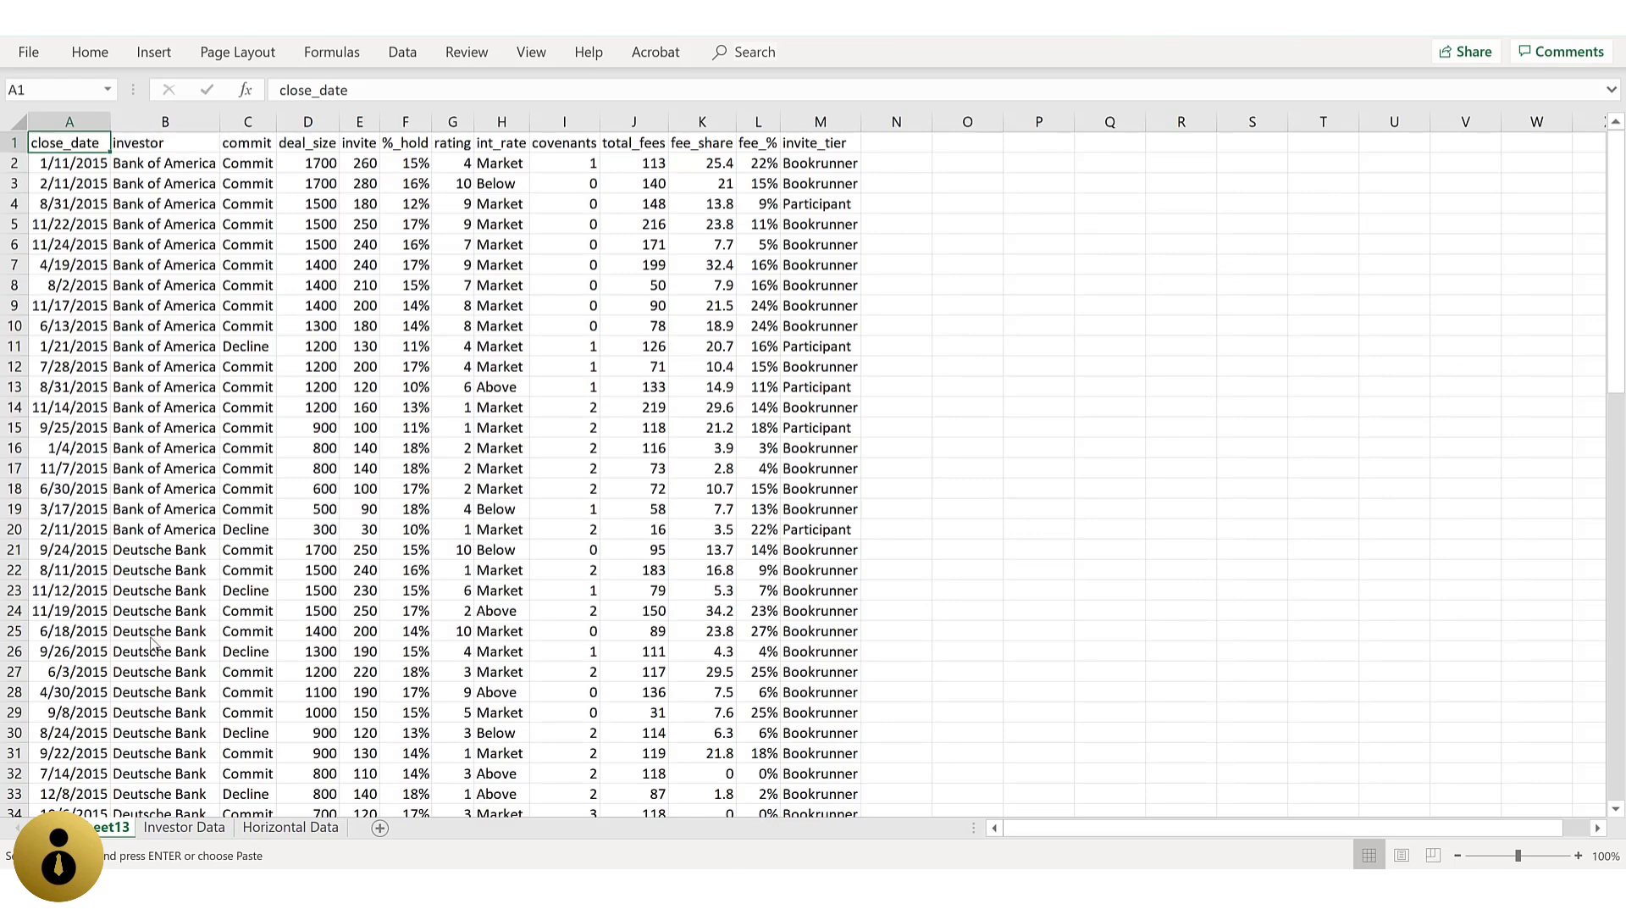
key(Down)
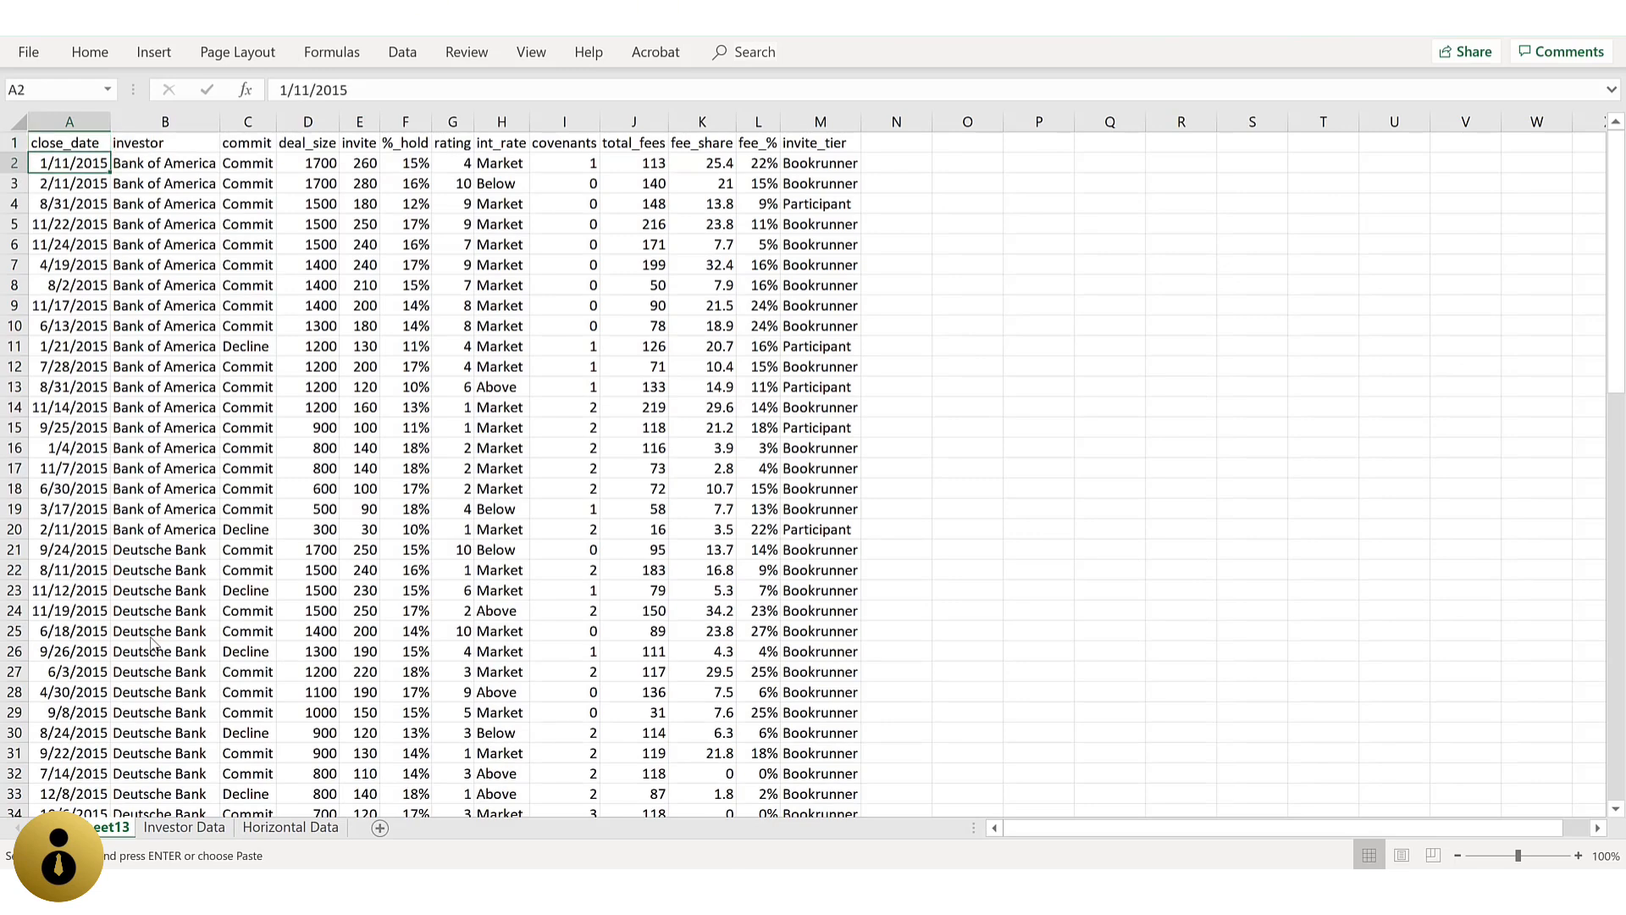
key(ctrl+Down)
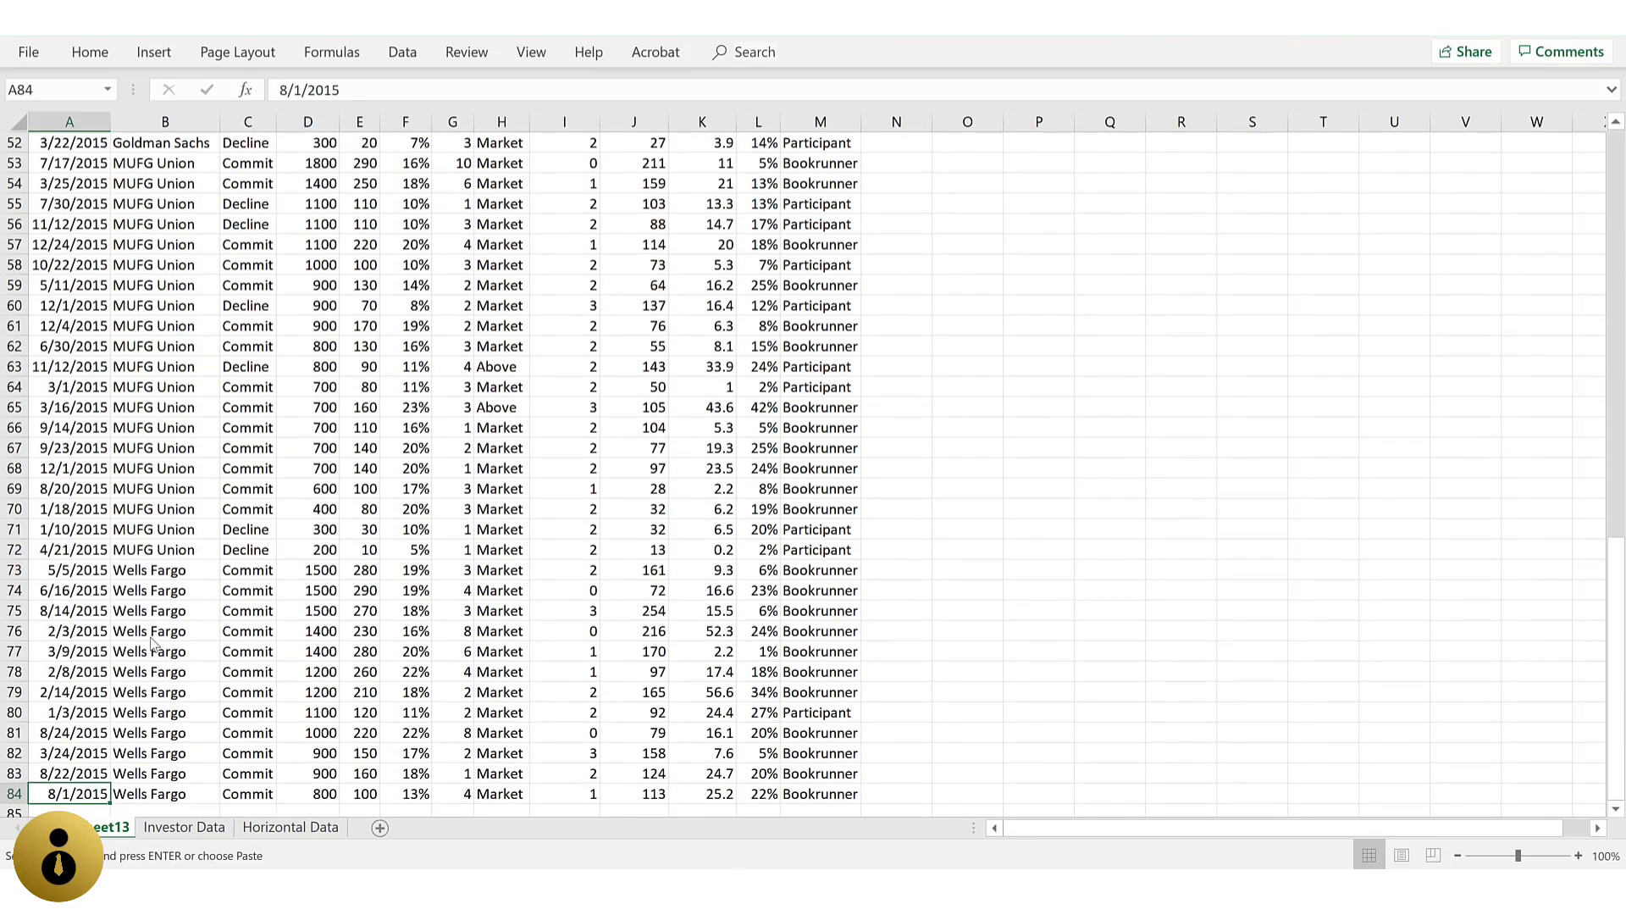
key(ctrl+Home)
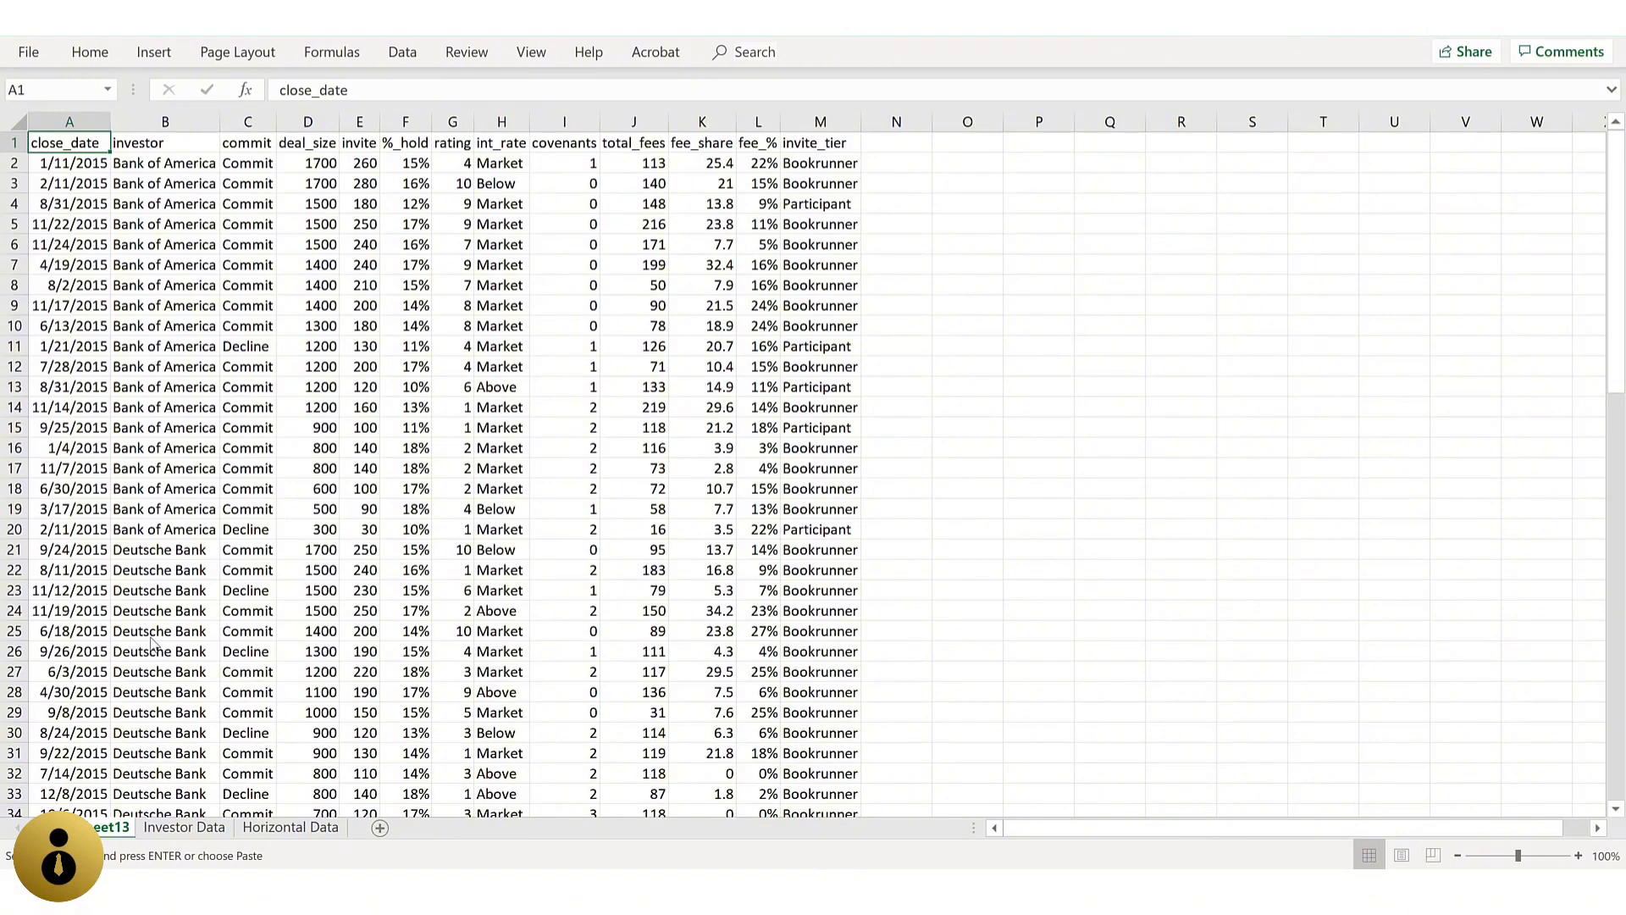
Step: On the Investor Data sheet, filter the investor column to show only Deutsche Bank
key(ctrl+Page_Down)
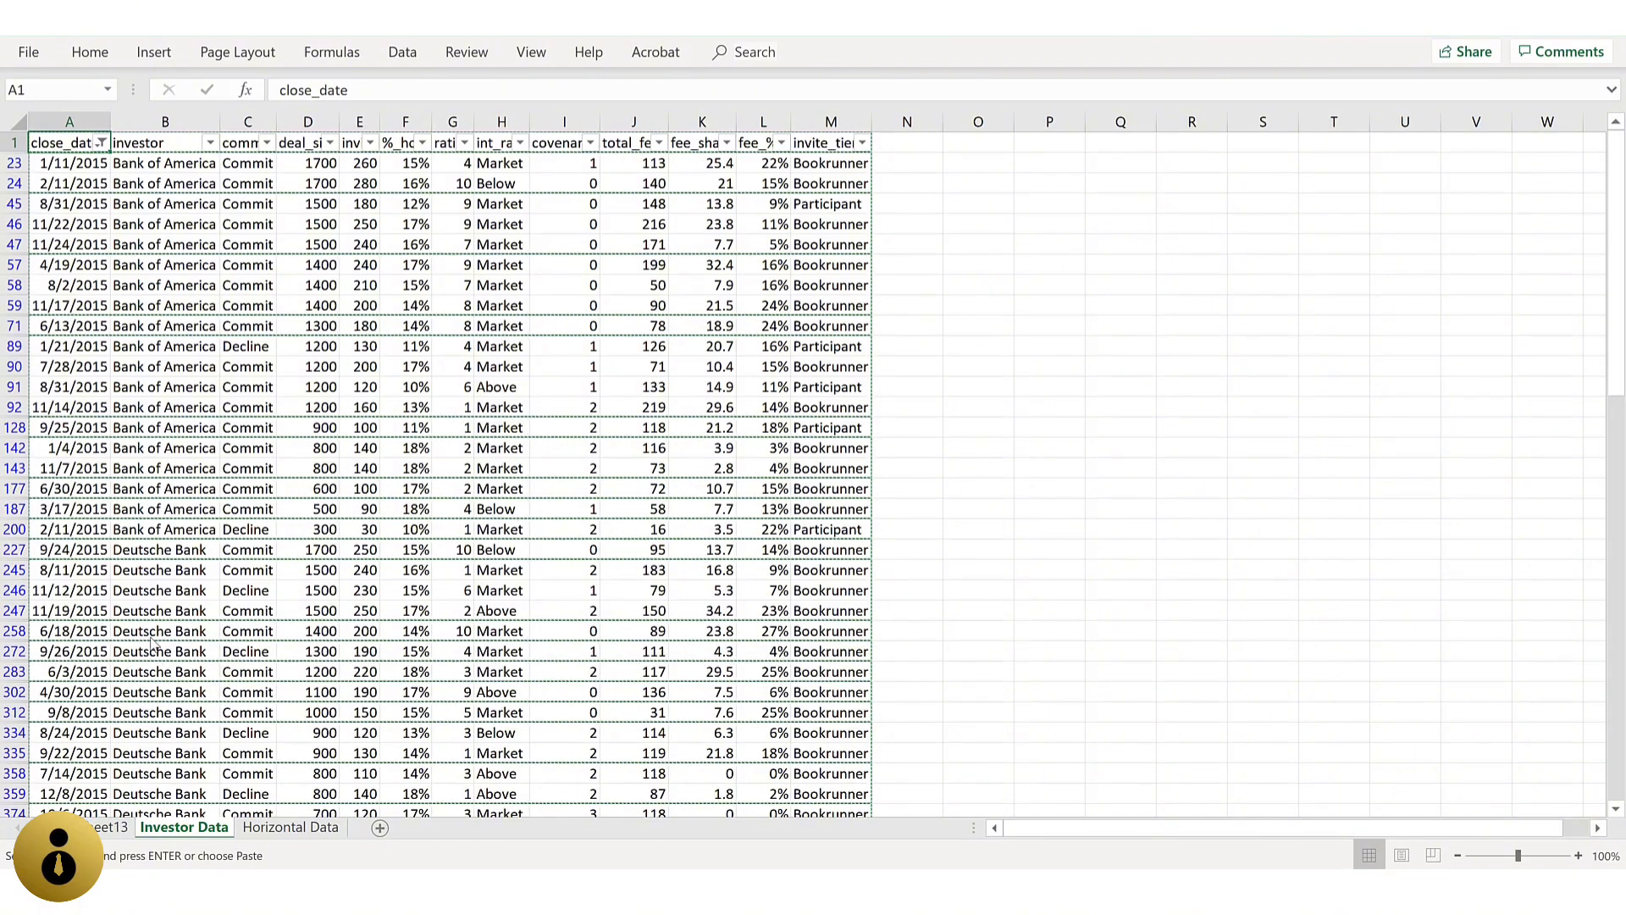
key(Right)
key(alt+Down)
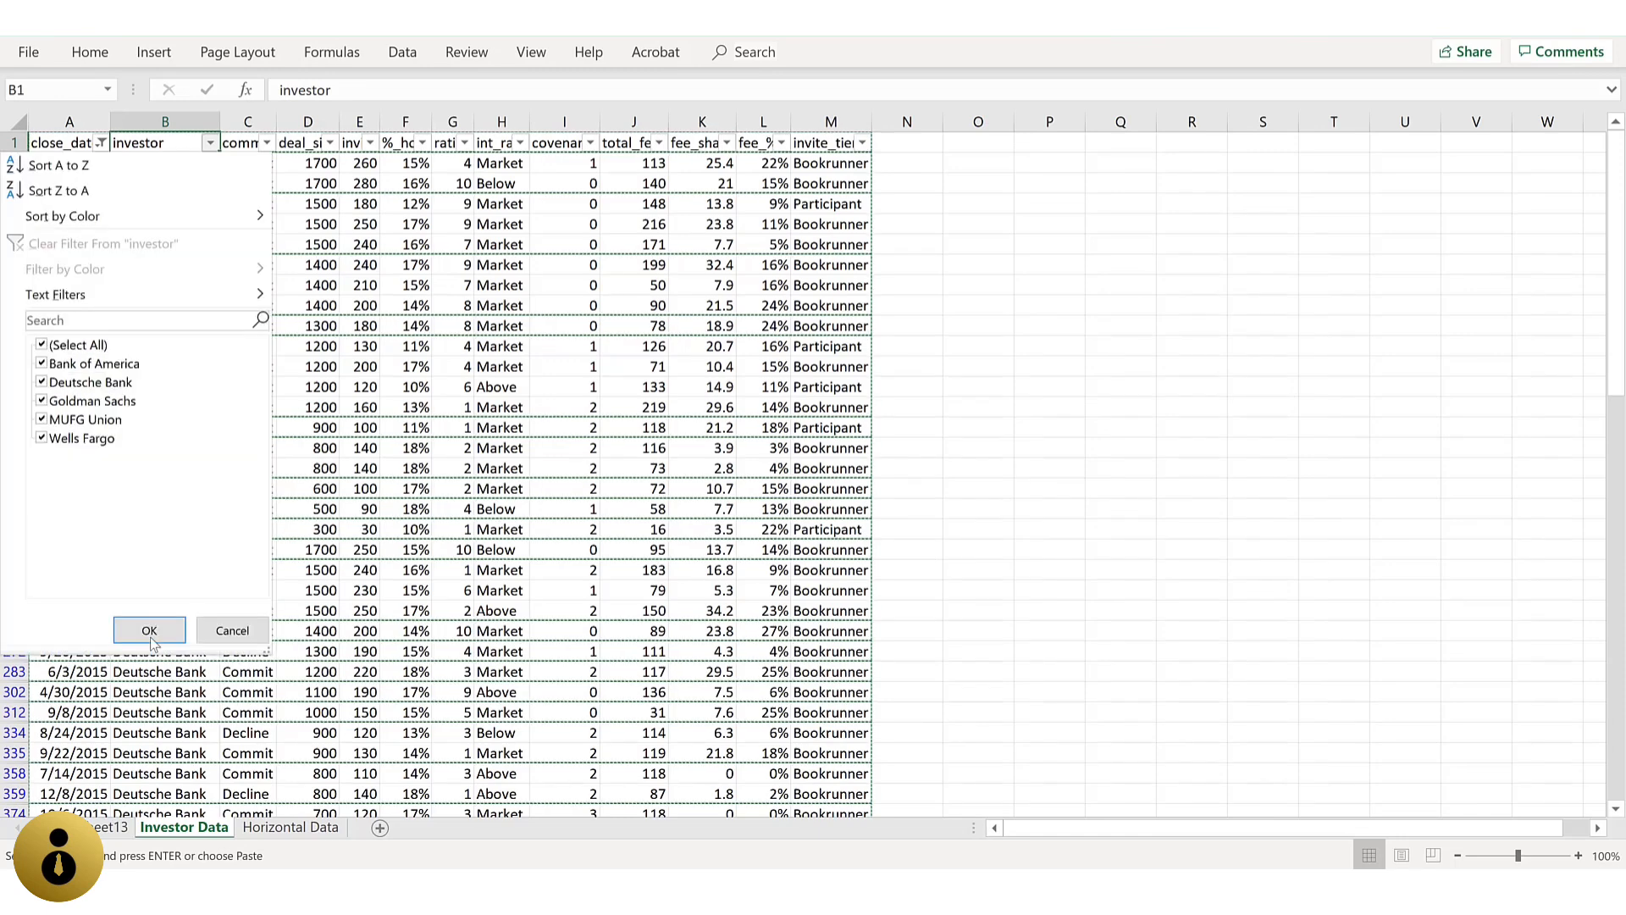
key(Tab)
key(space)
key(Down)
key(Down)
key(space)
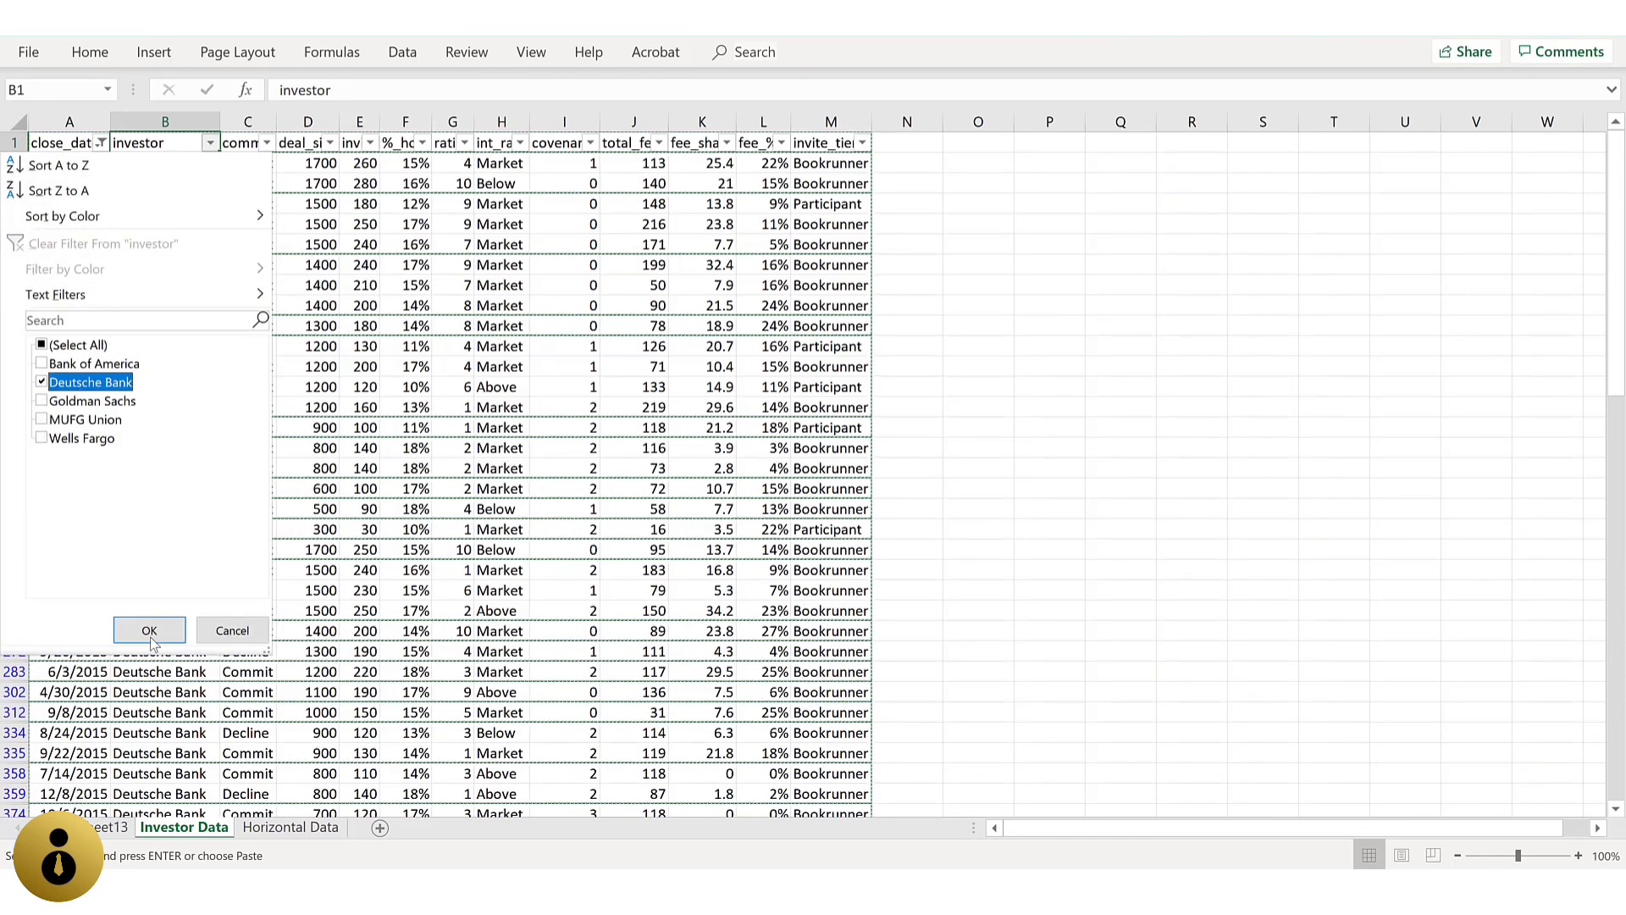
click(149, 631)
Step: Filter the commit column to show only Decline entries
key(Right)
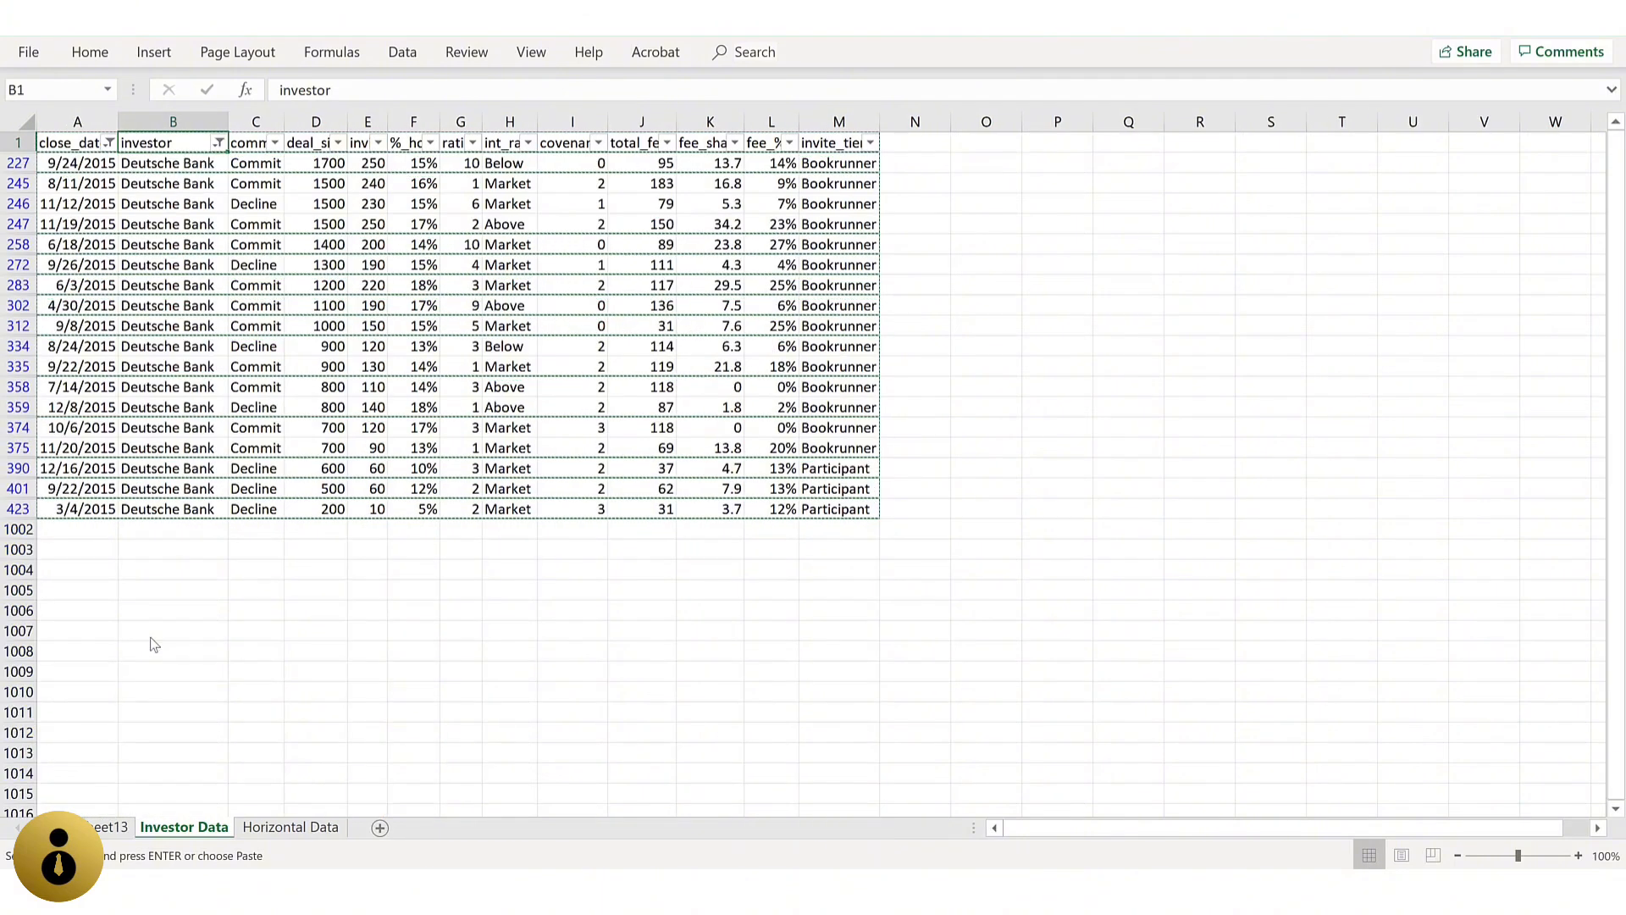
key(alt+Down)
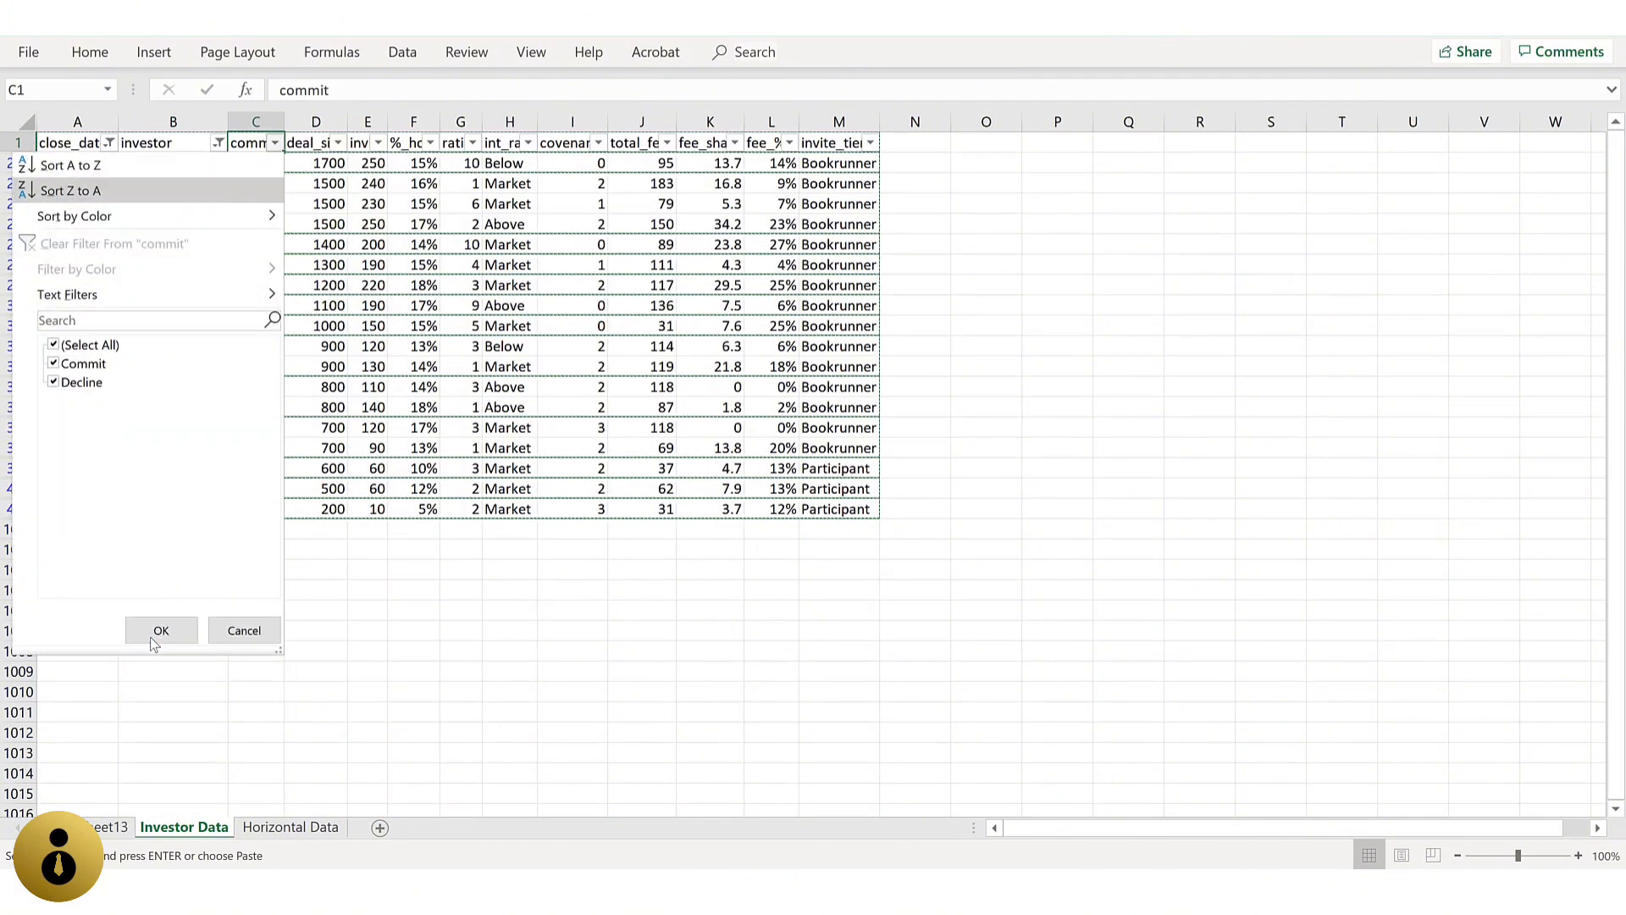
key(Down)
key(Down)
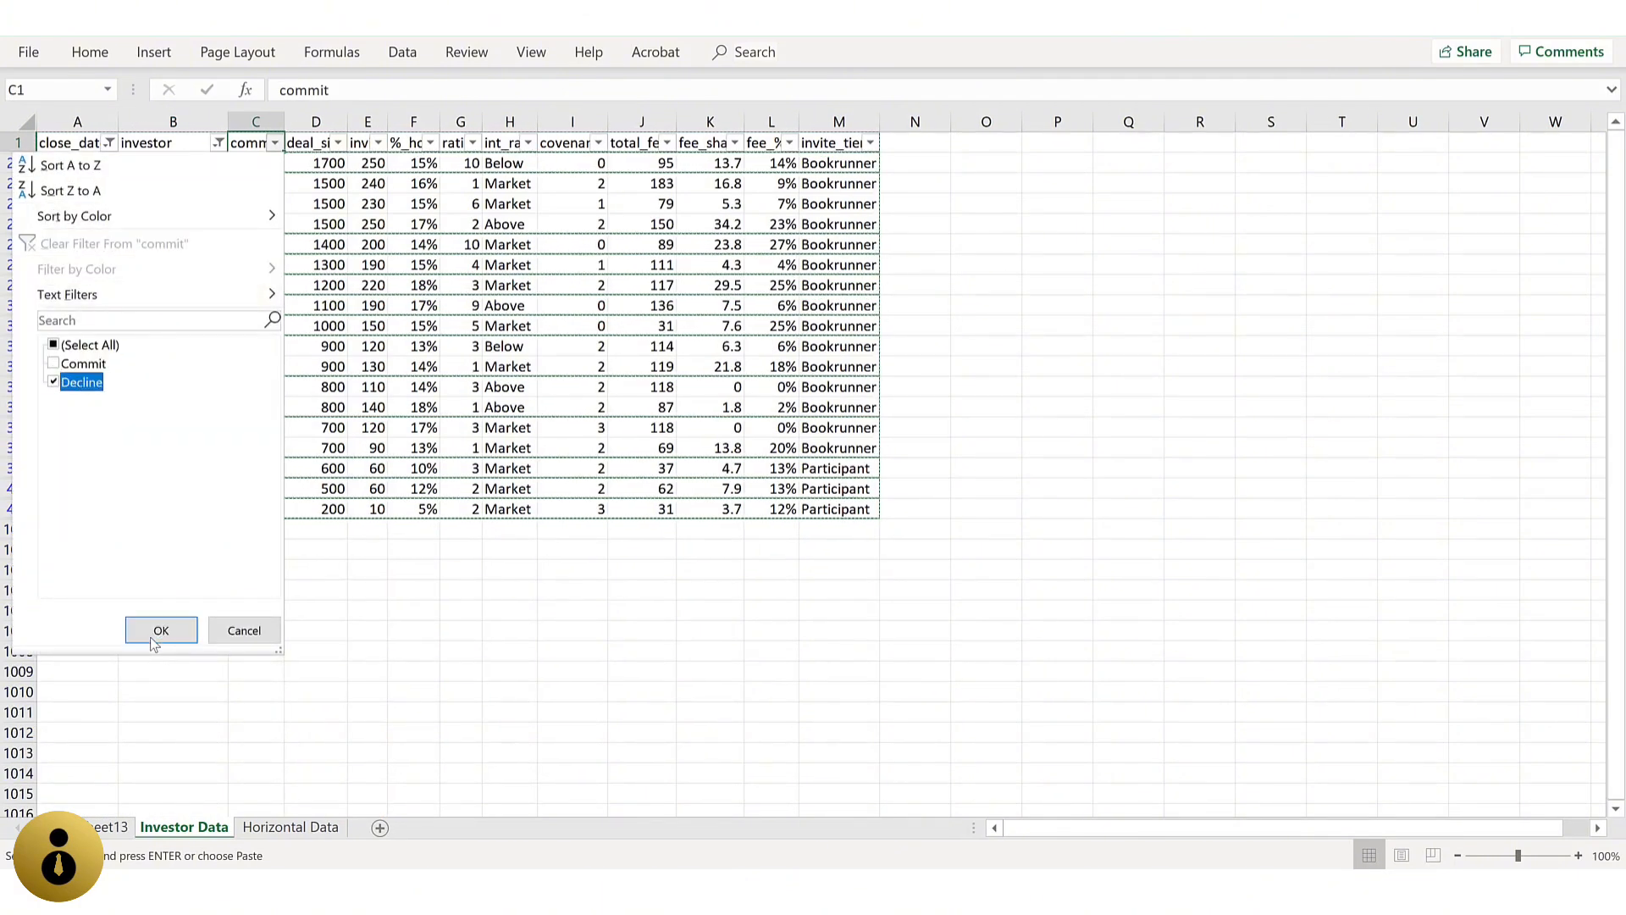
key(space)
click(149, 637)
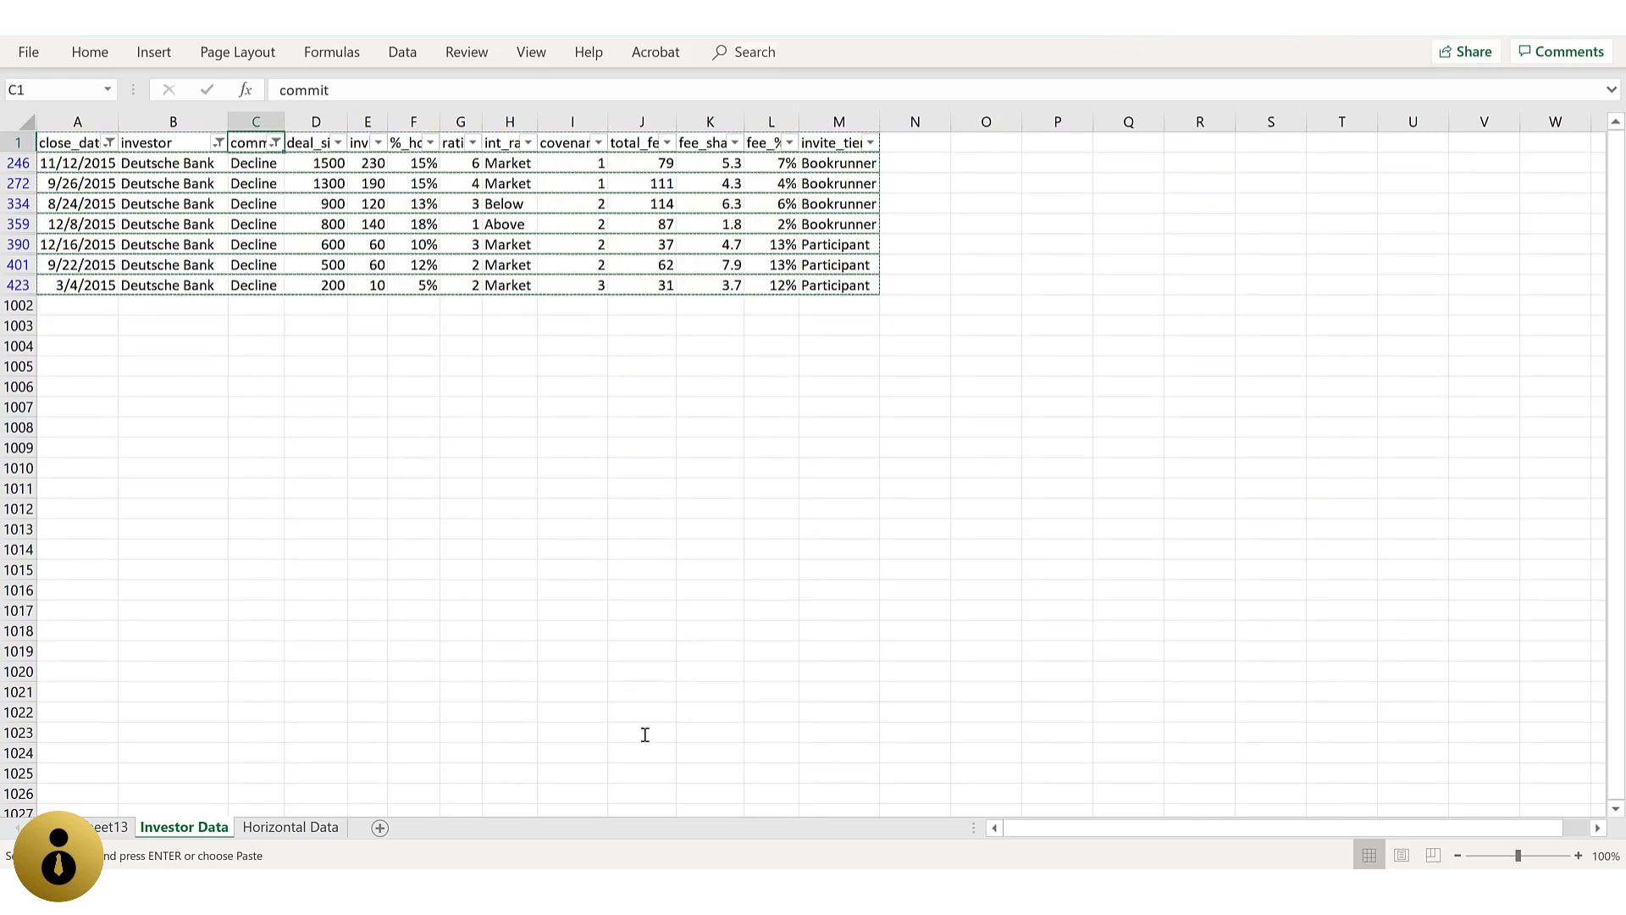
Step: Clear the filter from the commit column on the Investor Data sheet
key(alt+Down)
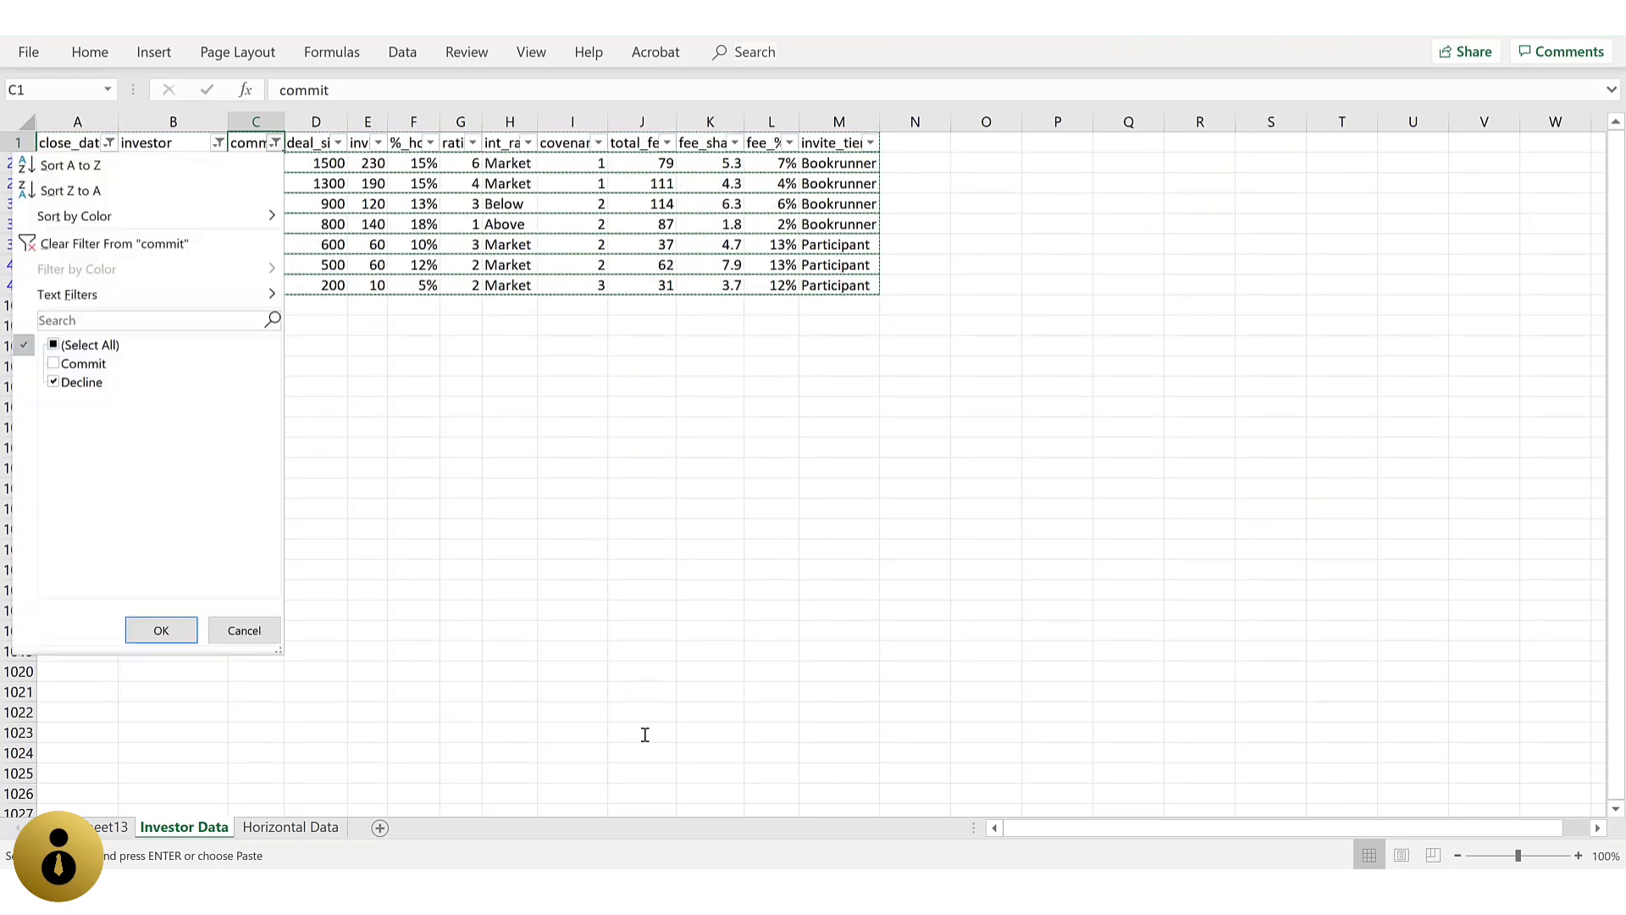
key(Down)
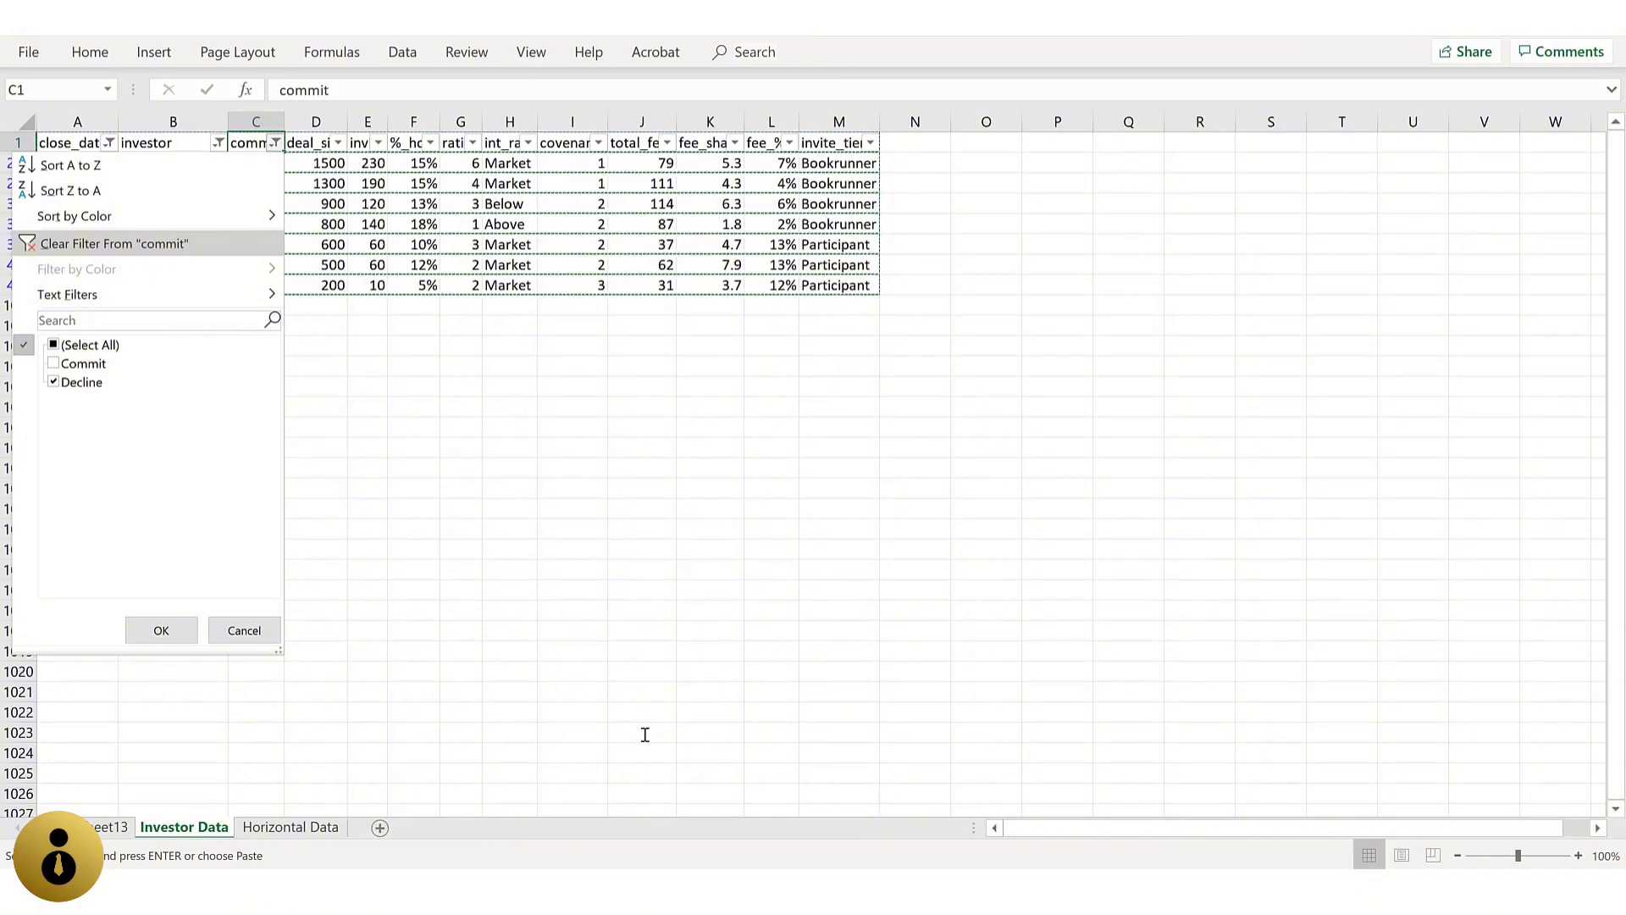
key(Return)
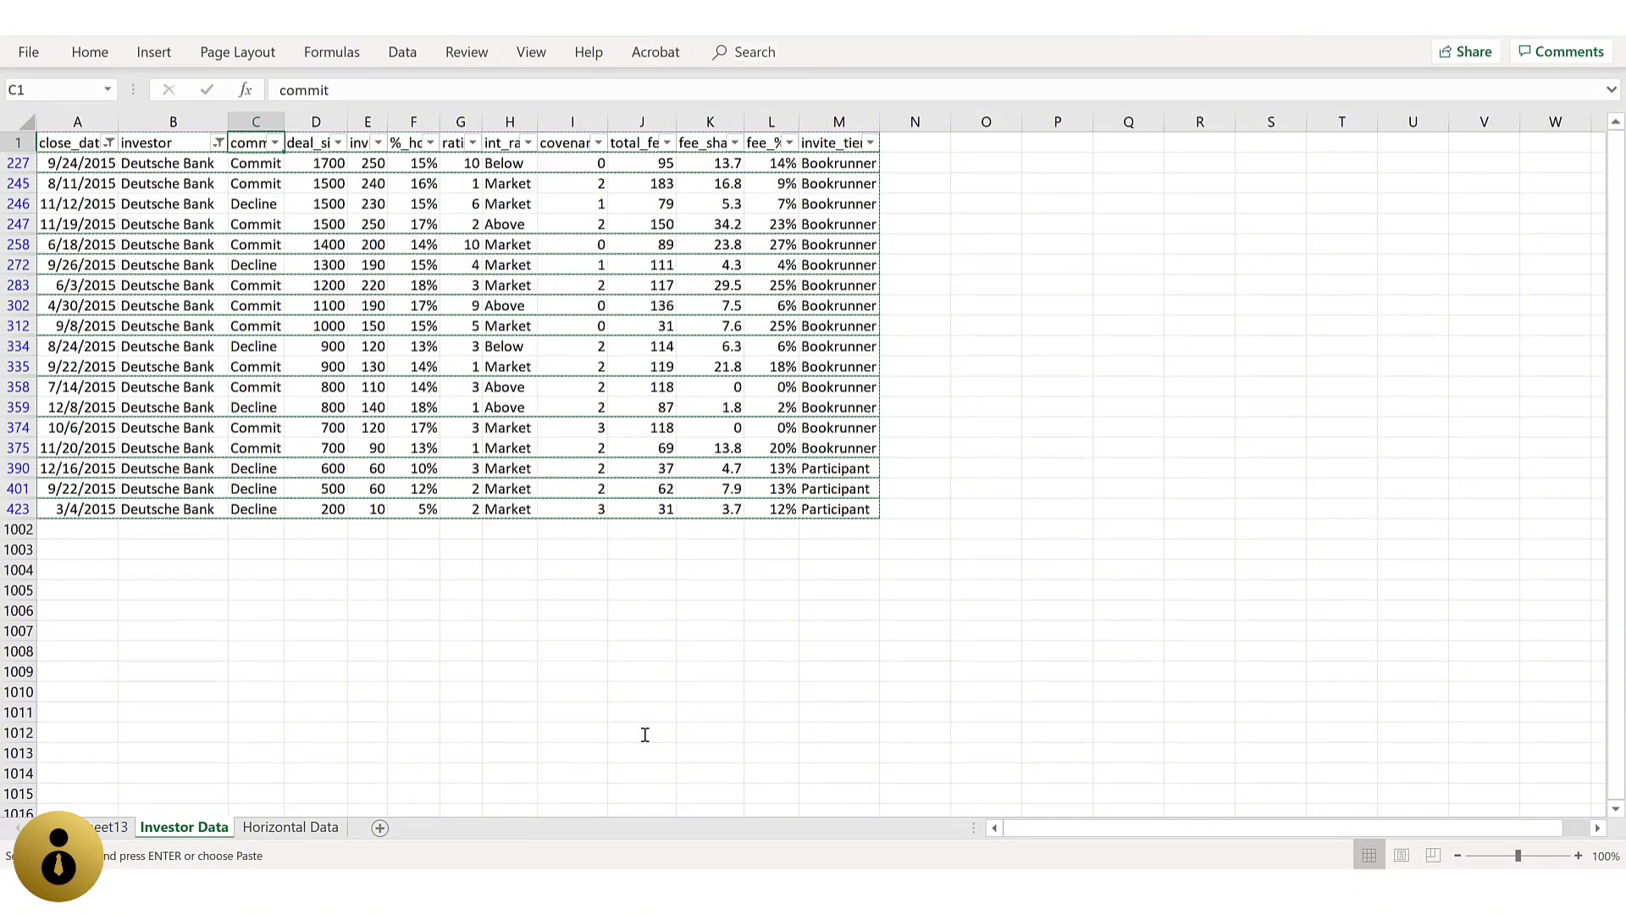
Step: Clear the filter from the investor column to show all investors
key(Left)
key(alt+Down)
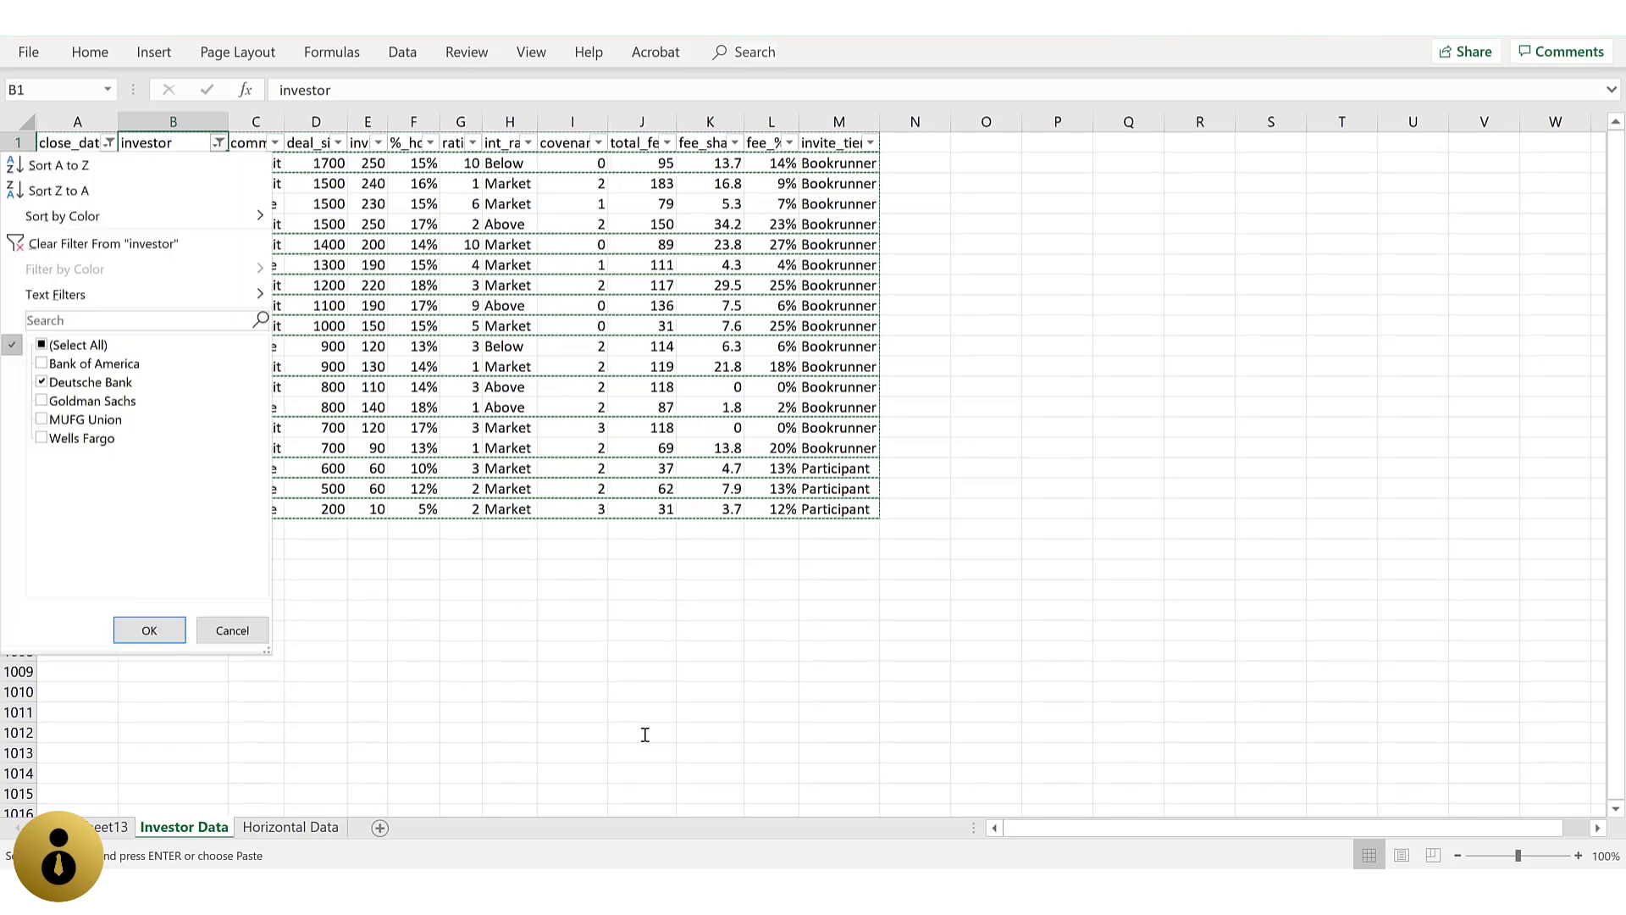
key(Down)
key(Down)
key(Down)
key(Down)
key(Return)
Step: Clear the filter from the close_date column to show all dates
key(Left)
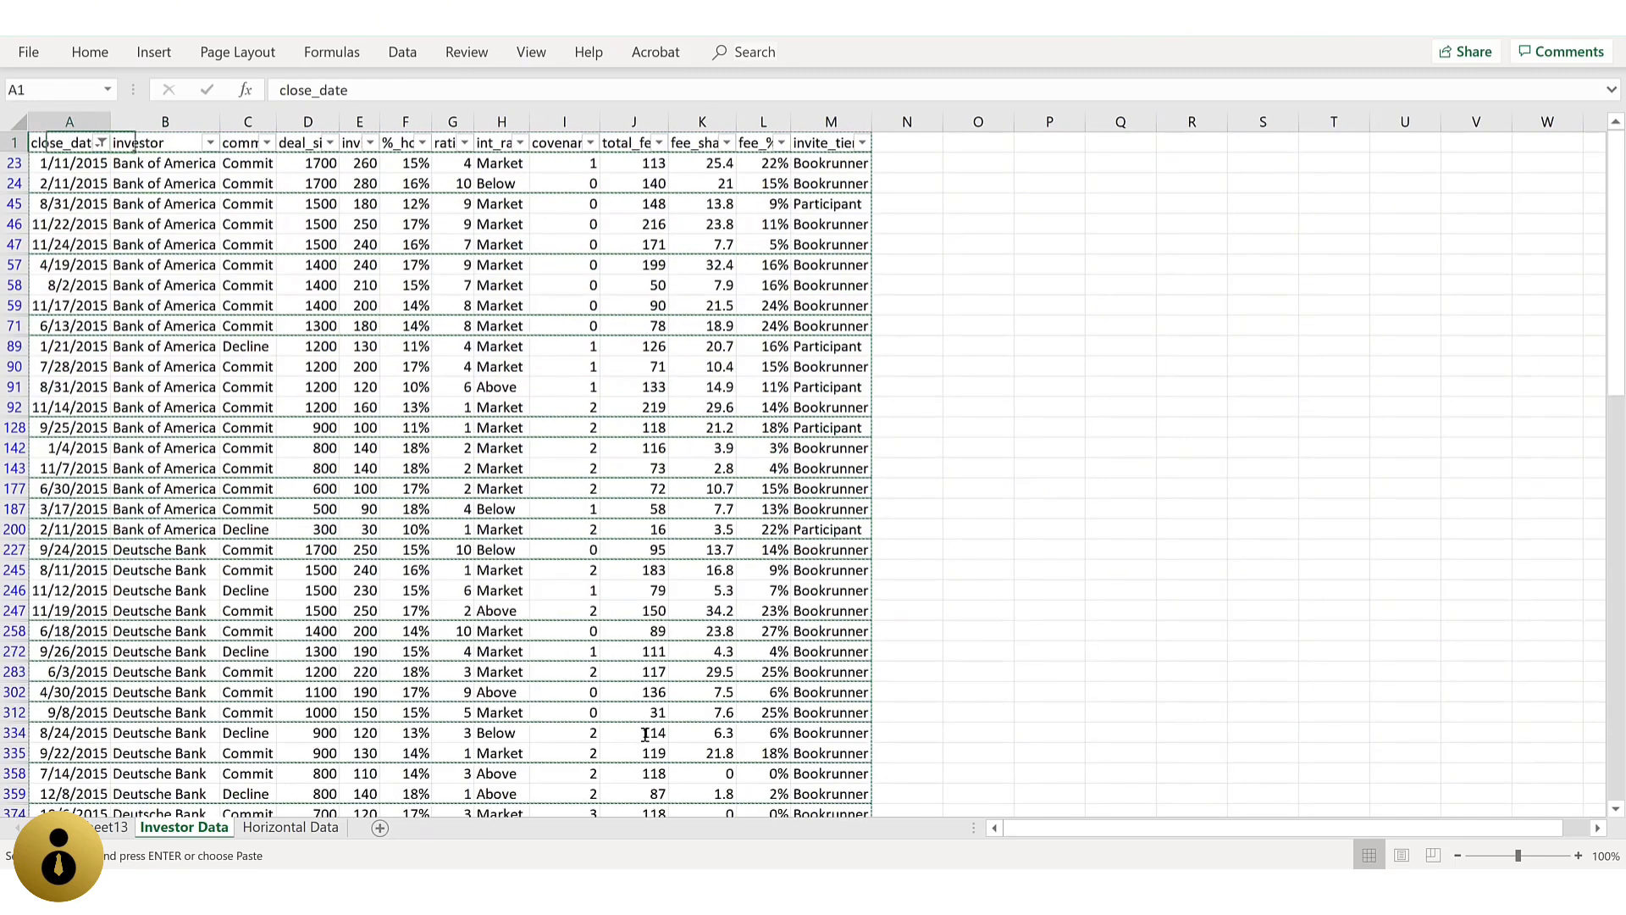
key(alt+Down)
key(Down)
key(Down)
key(Down)
key(Down)
key(Return)
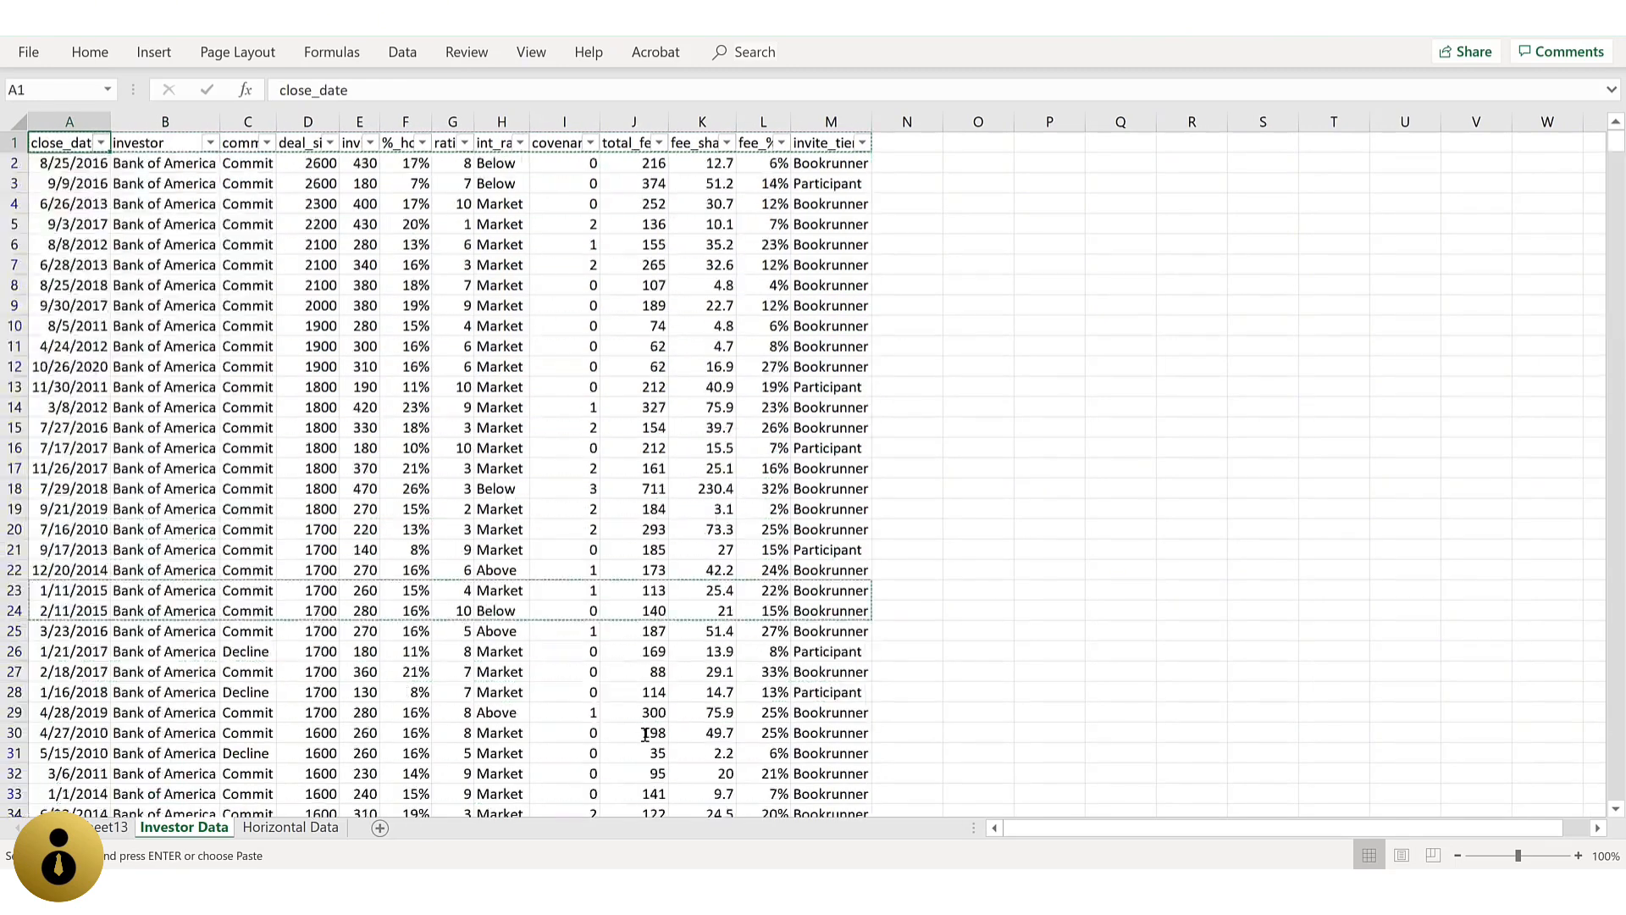
Step: Examine the Number Filters available for the deal_size column and the Text Filters available for the investor column
key(Right)
key(Right)
key(Right)
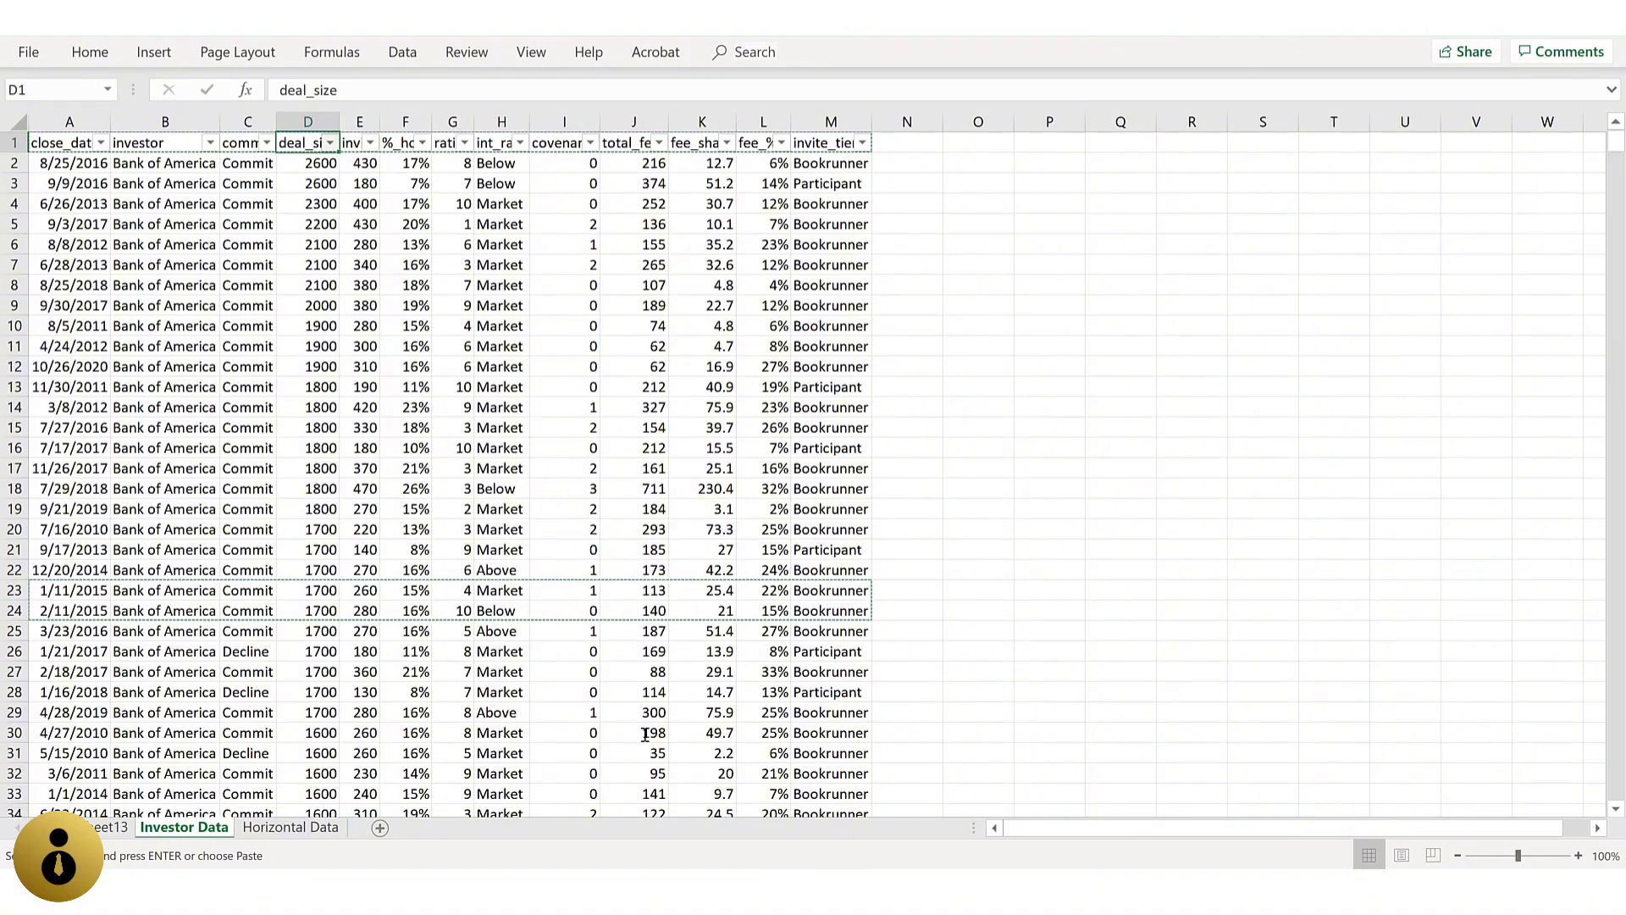
key(alt+Down)
key(Down)
key(Down)
key(Down)
key(Down)
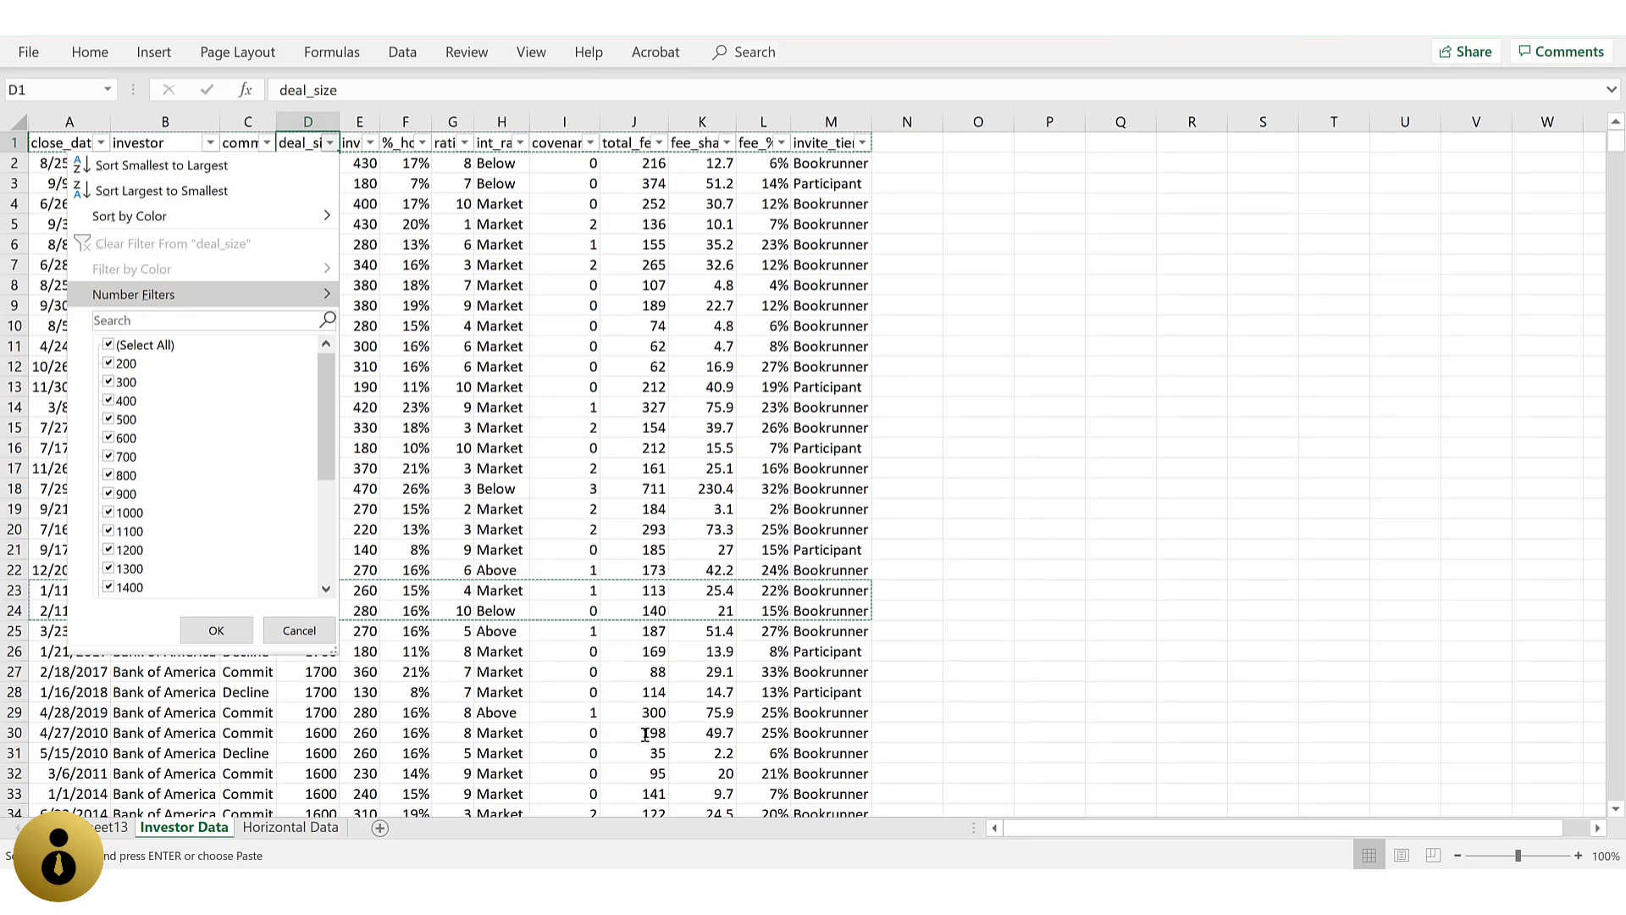
key(Escape)
key(Left)
key(Left)
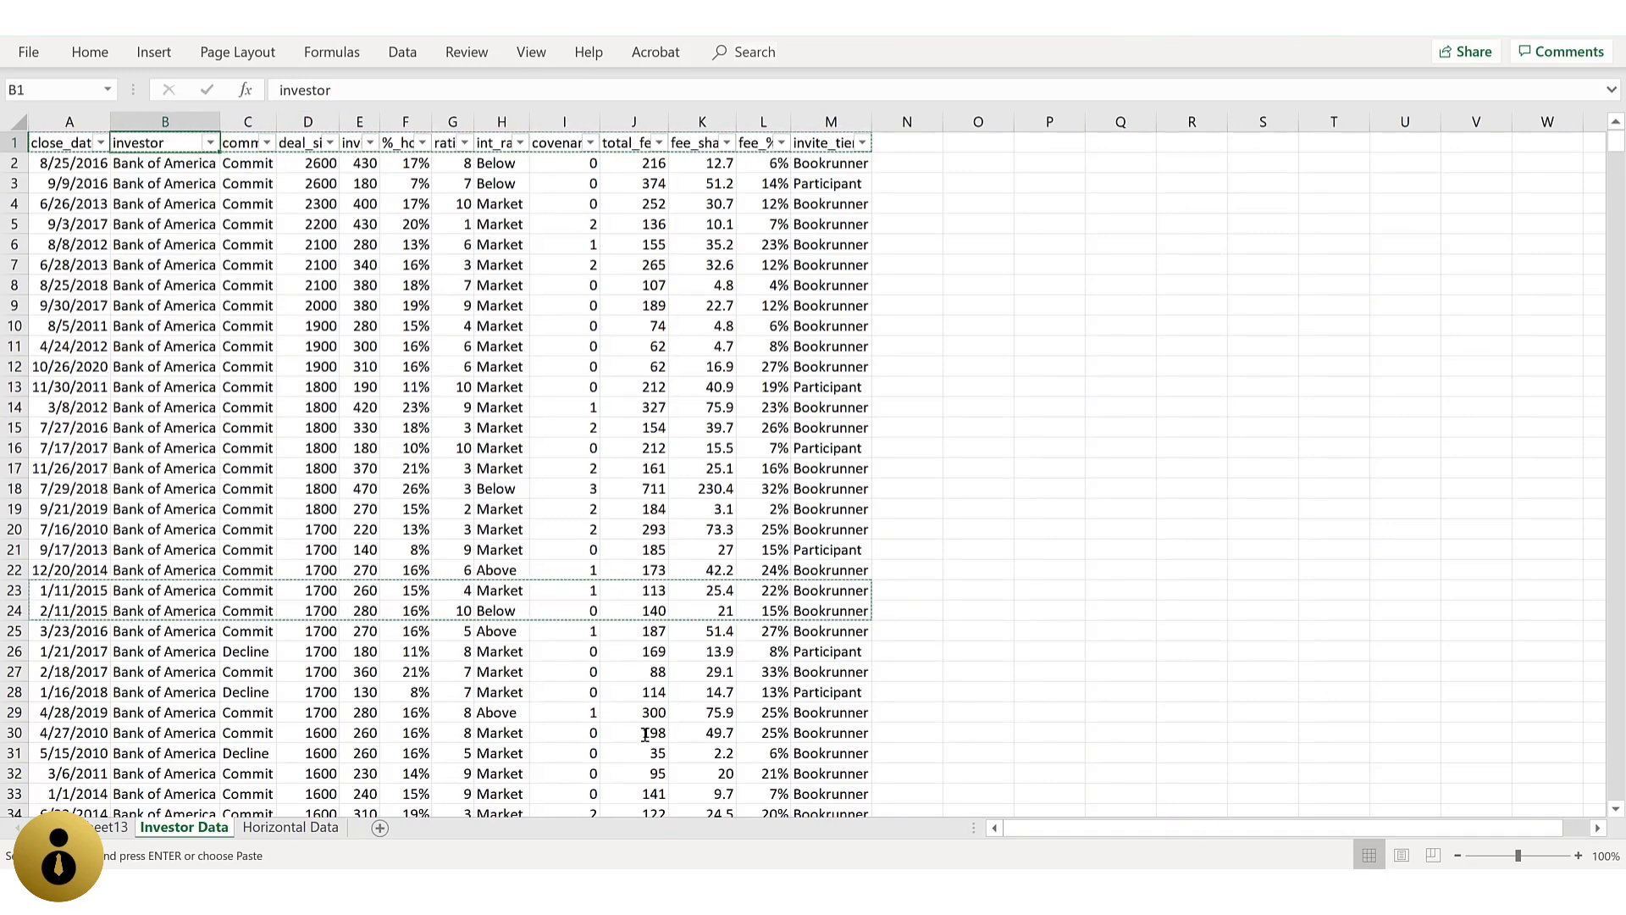
key(alt+Down)
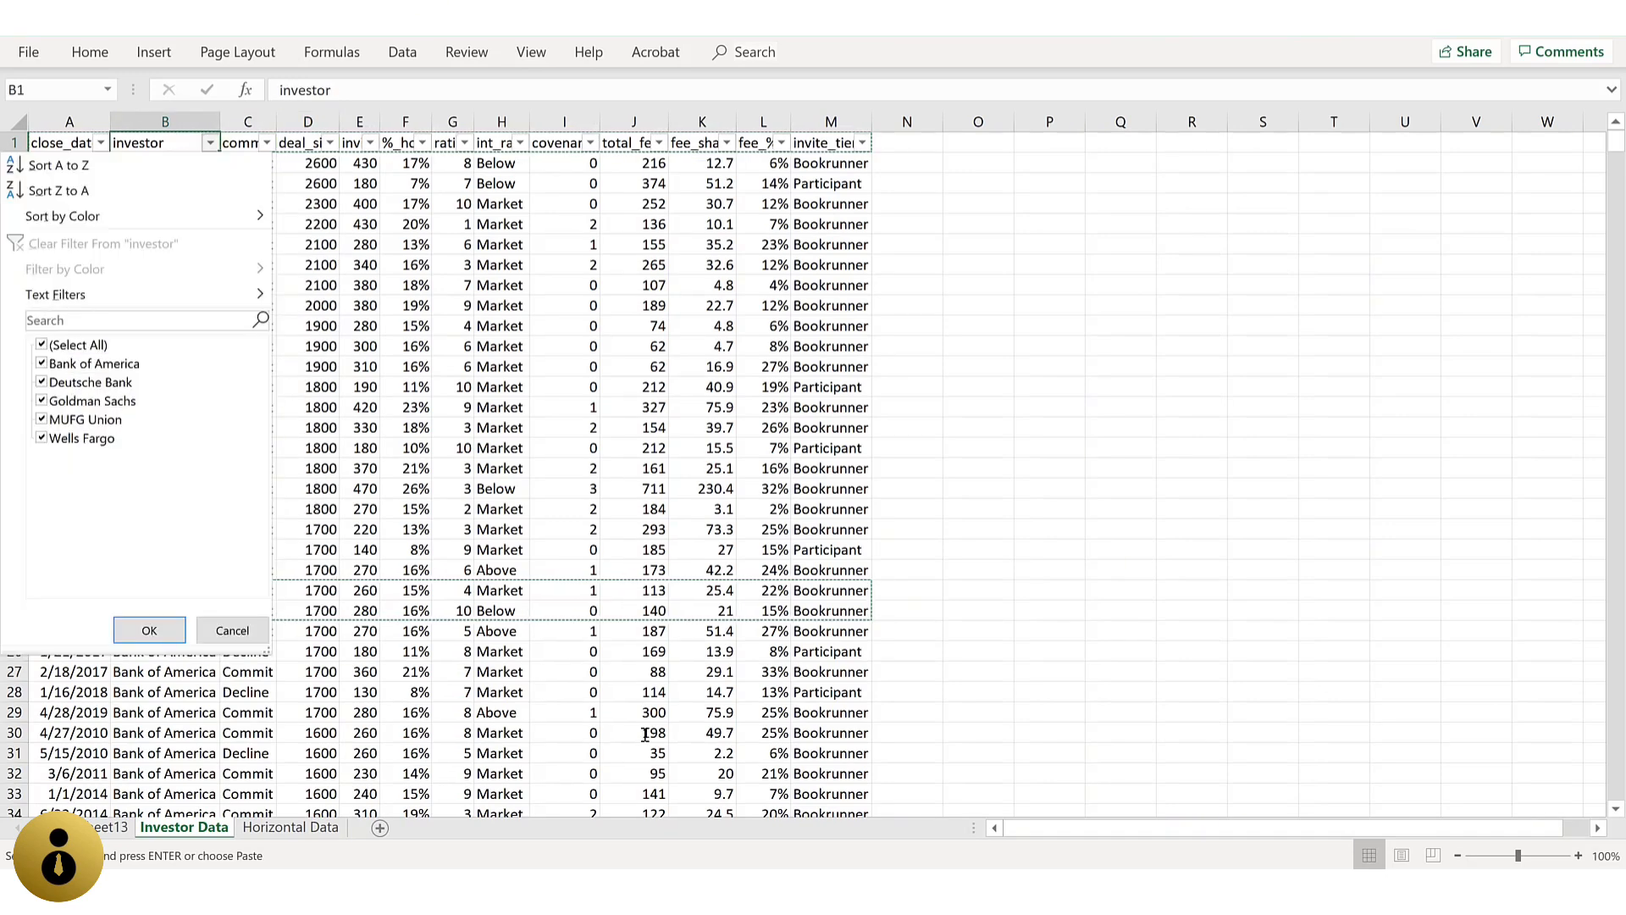
key(Escape)
Step: Open a custom date filter for the close_date column
key(Left)
key(alt+Down)
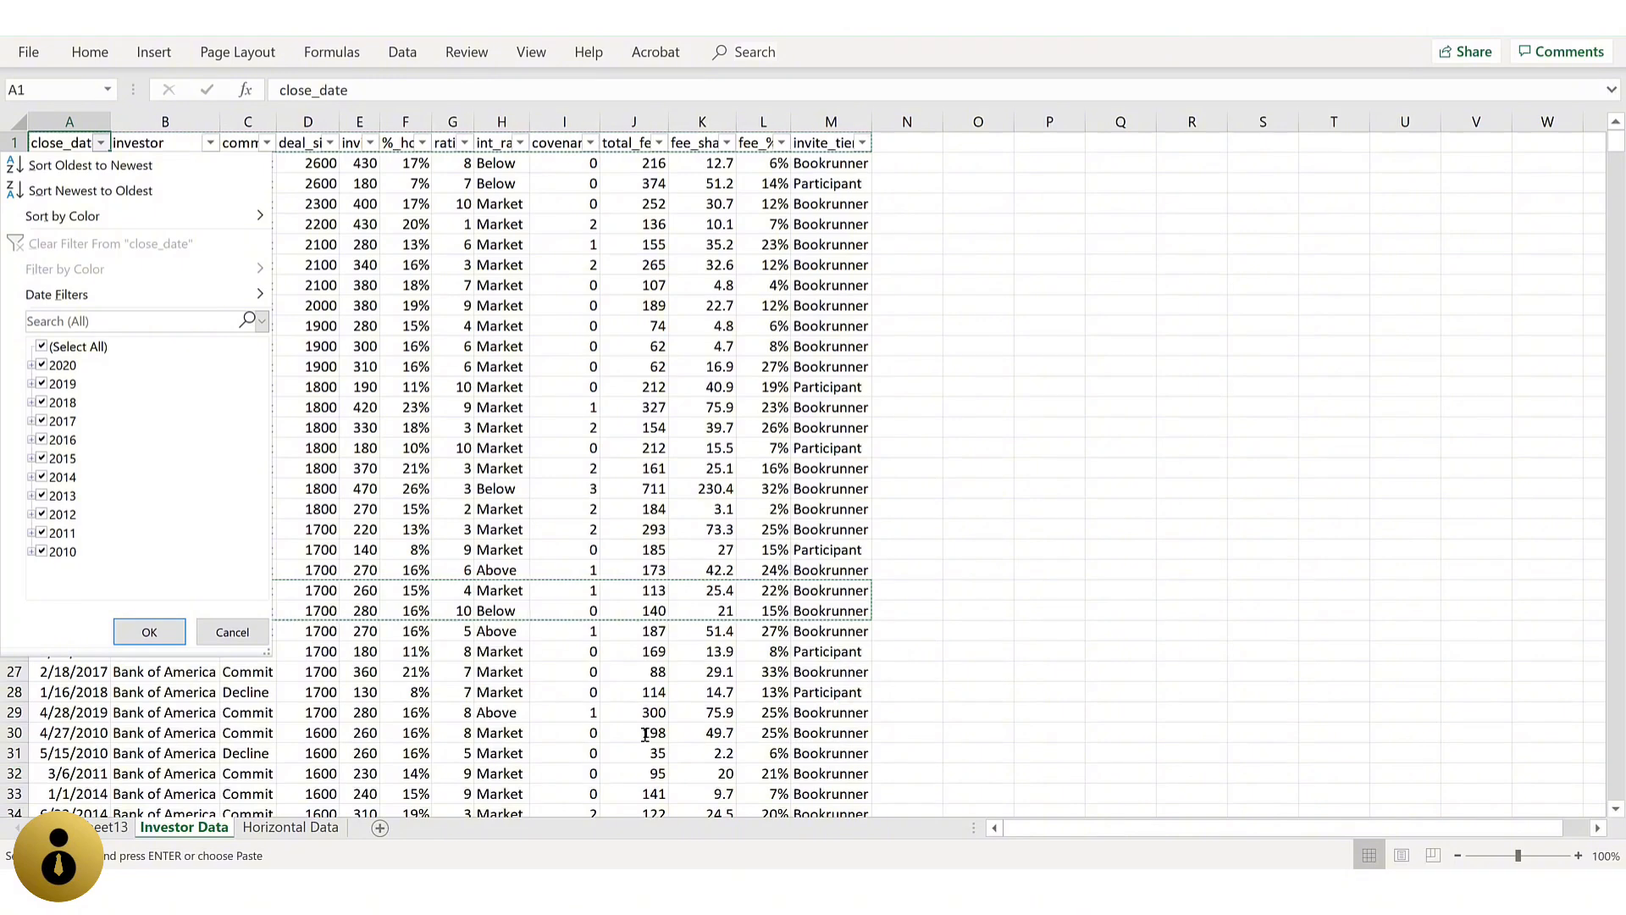
key(Down)
key(Down)
key(Down)
key(Down)
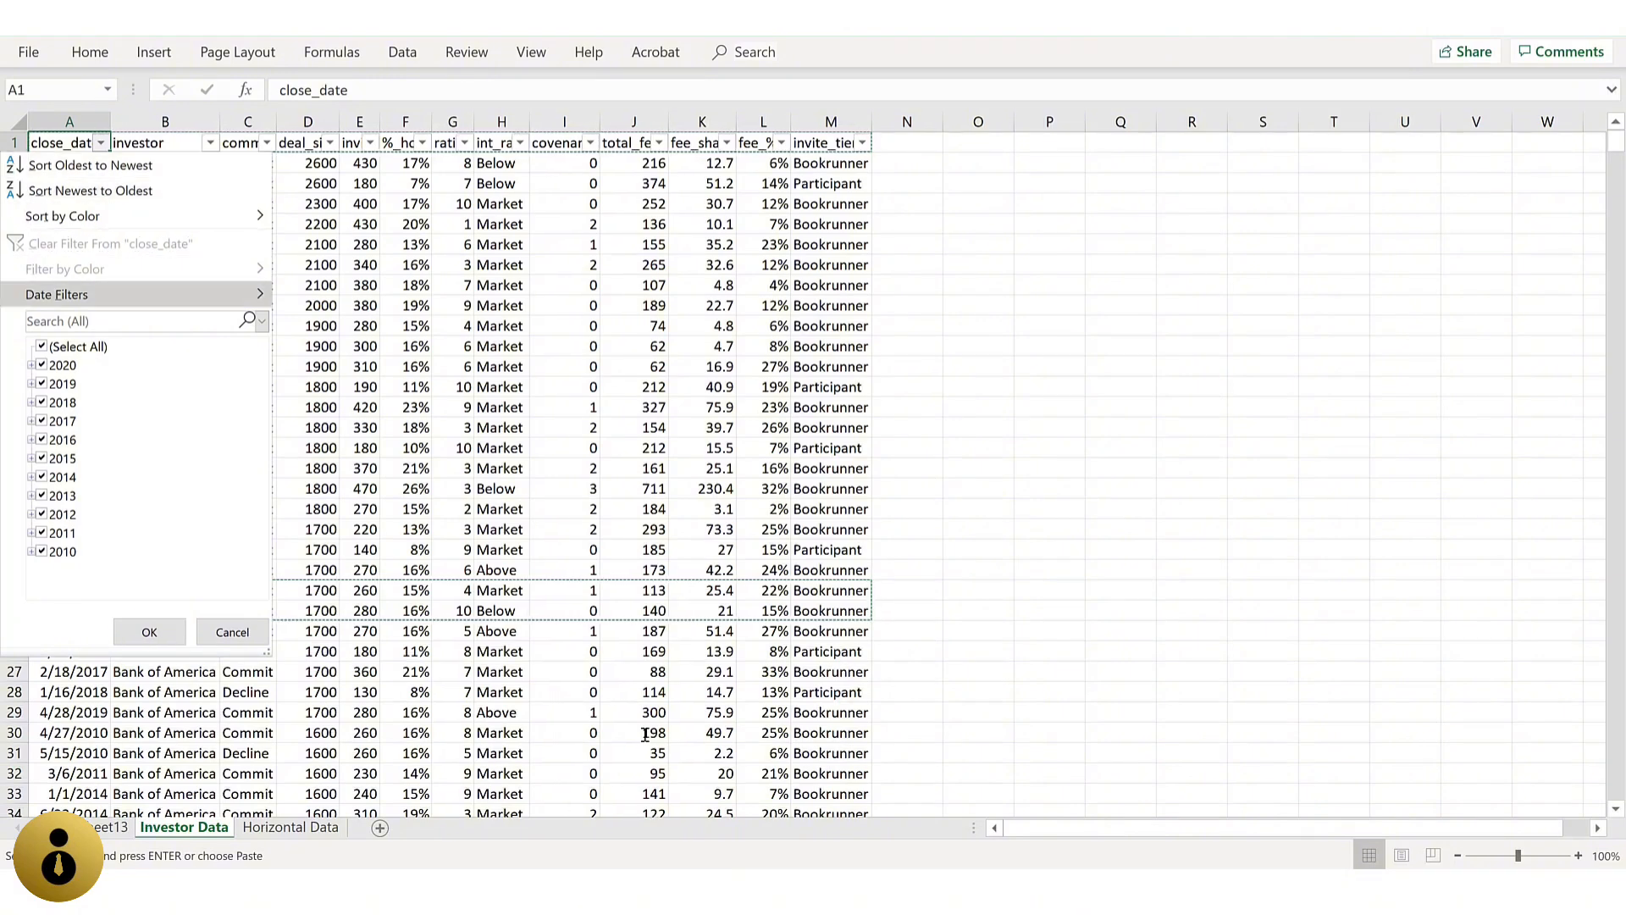
key(Right)
key(Down)
key(Down)
key(Down)
key(Down)
key(Down)
key(Down)
key(Down)
key(Down)
key(Down)
key(Down)
key(Down)
key(Down)
key(Down)
key(Down)
key(Down)
key(Down)
key(Down)
key(Down)
key(Down)
key(Down)
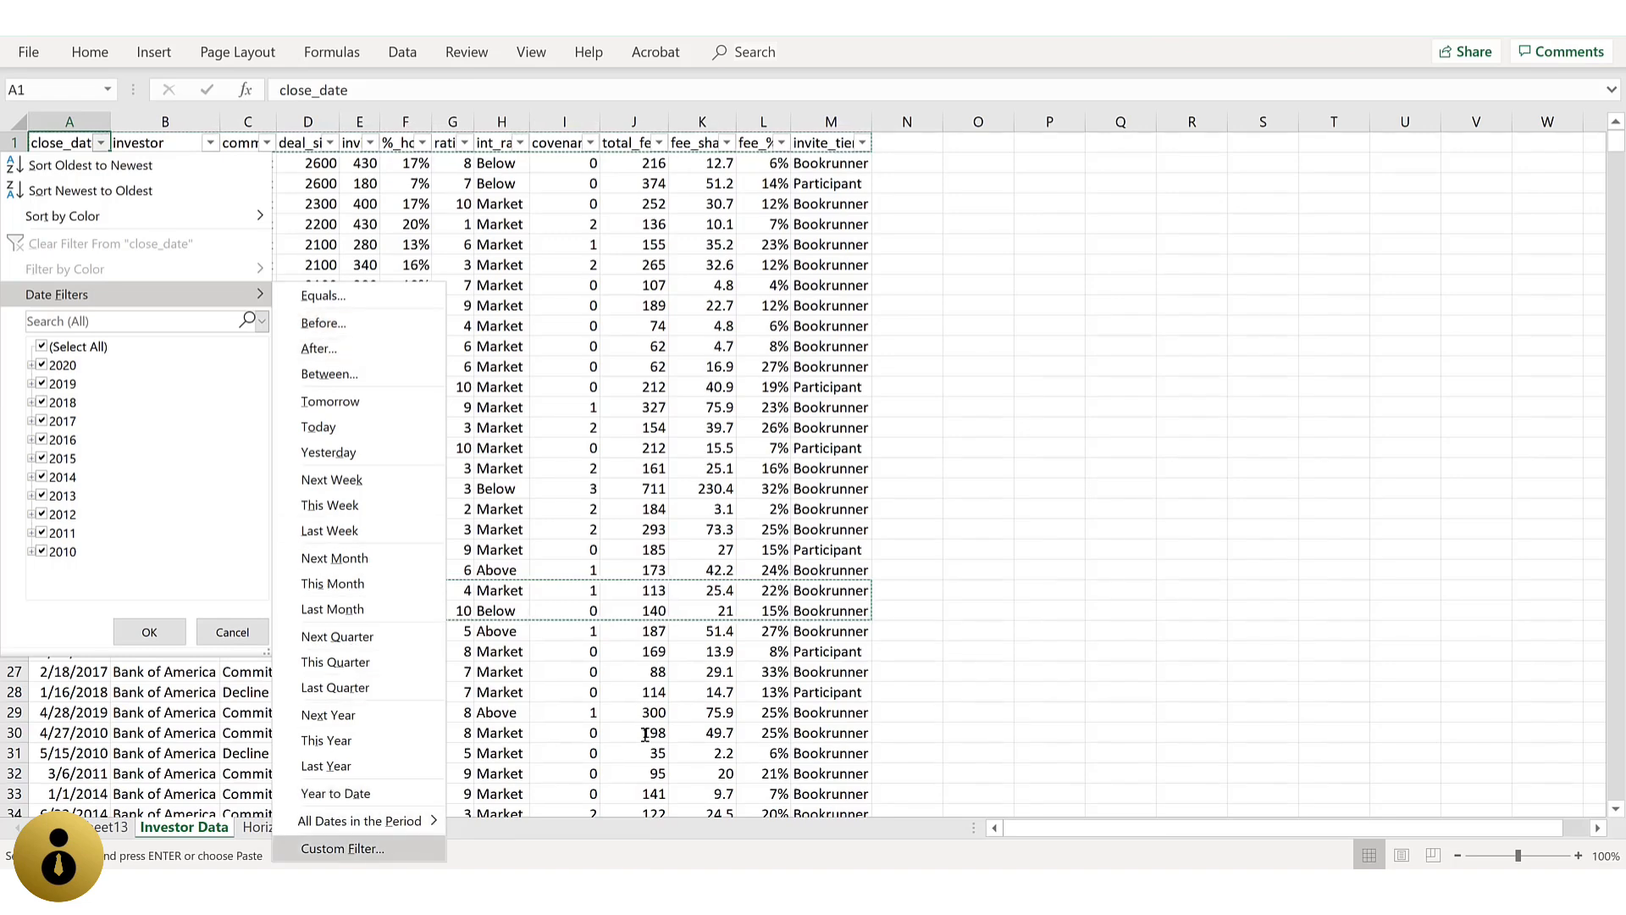
key(Return)
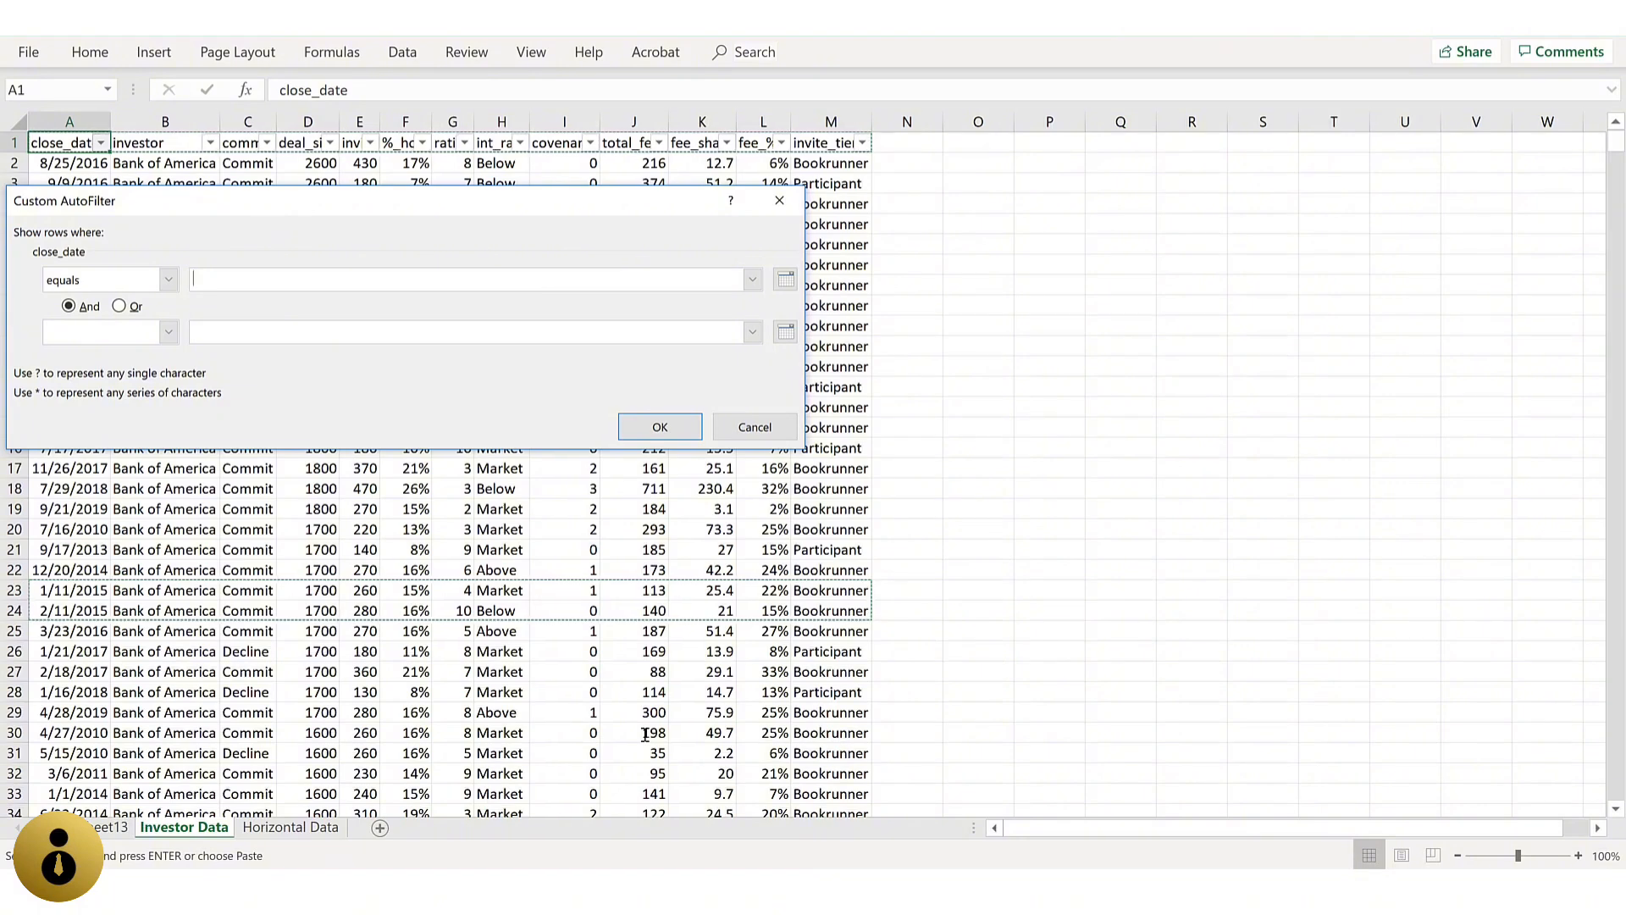
Step: Draft the close_date conditions "is after" 2018 and "is before" 2016, and close the custom filter without applying it
key(shift+Tab)
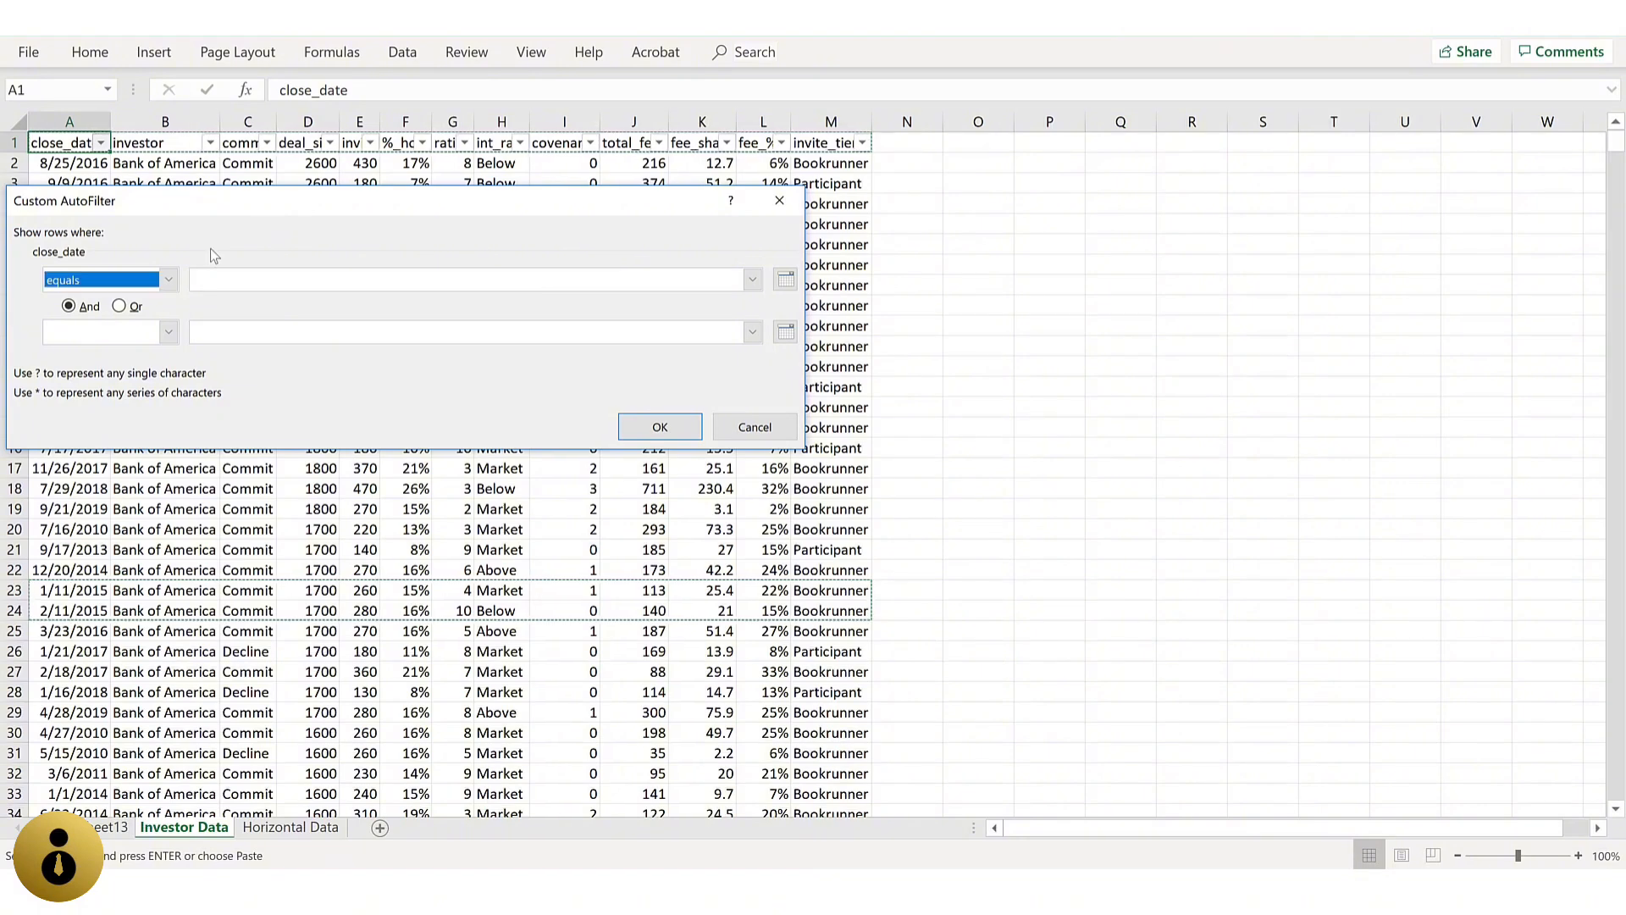
click(172, 280)
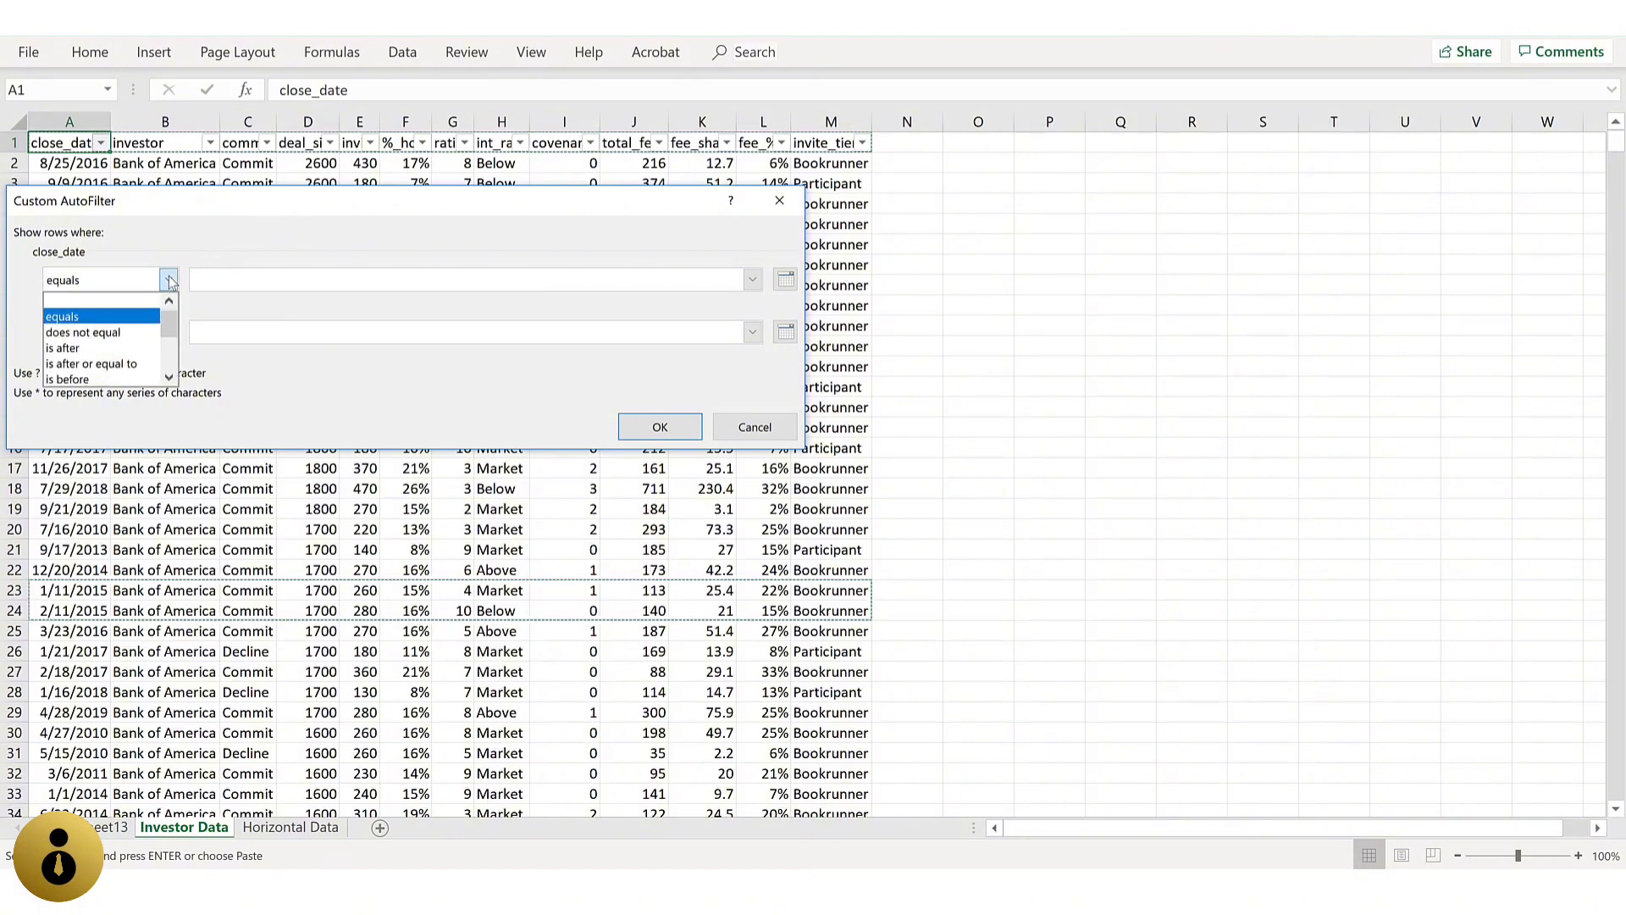
click(119, 347)
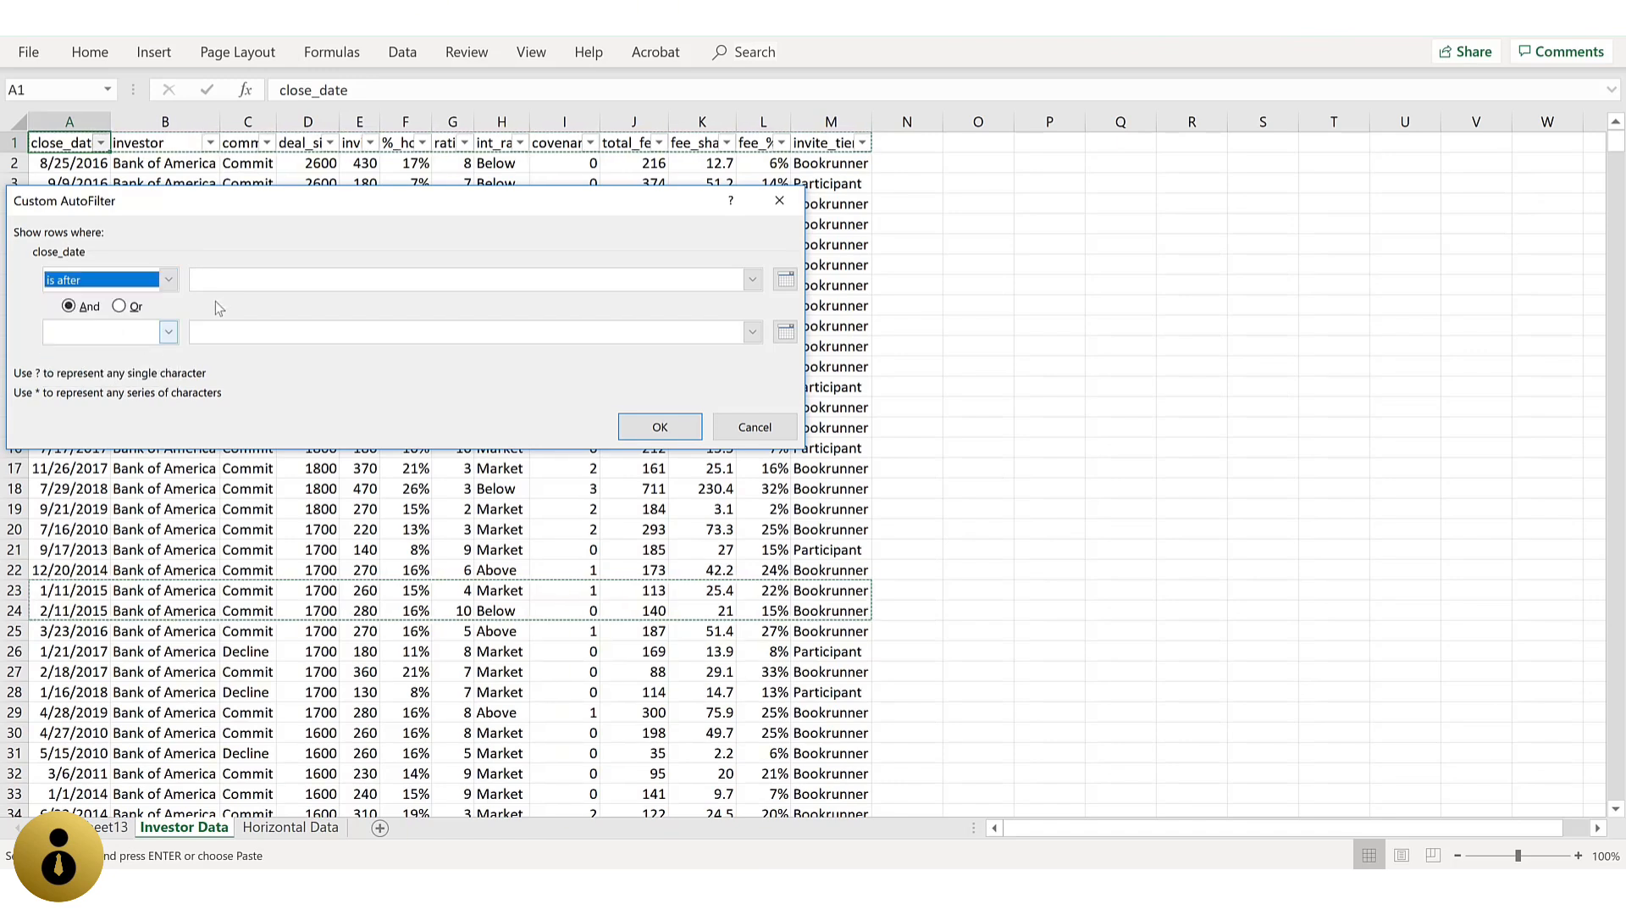
click(235, 284)
text(2018)
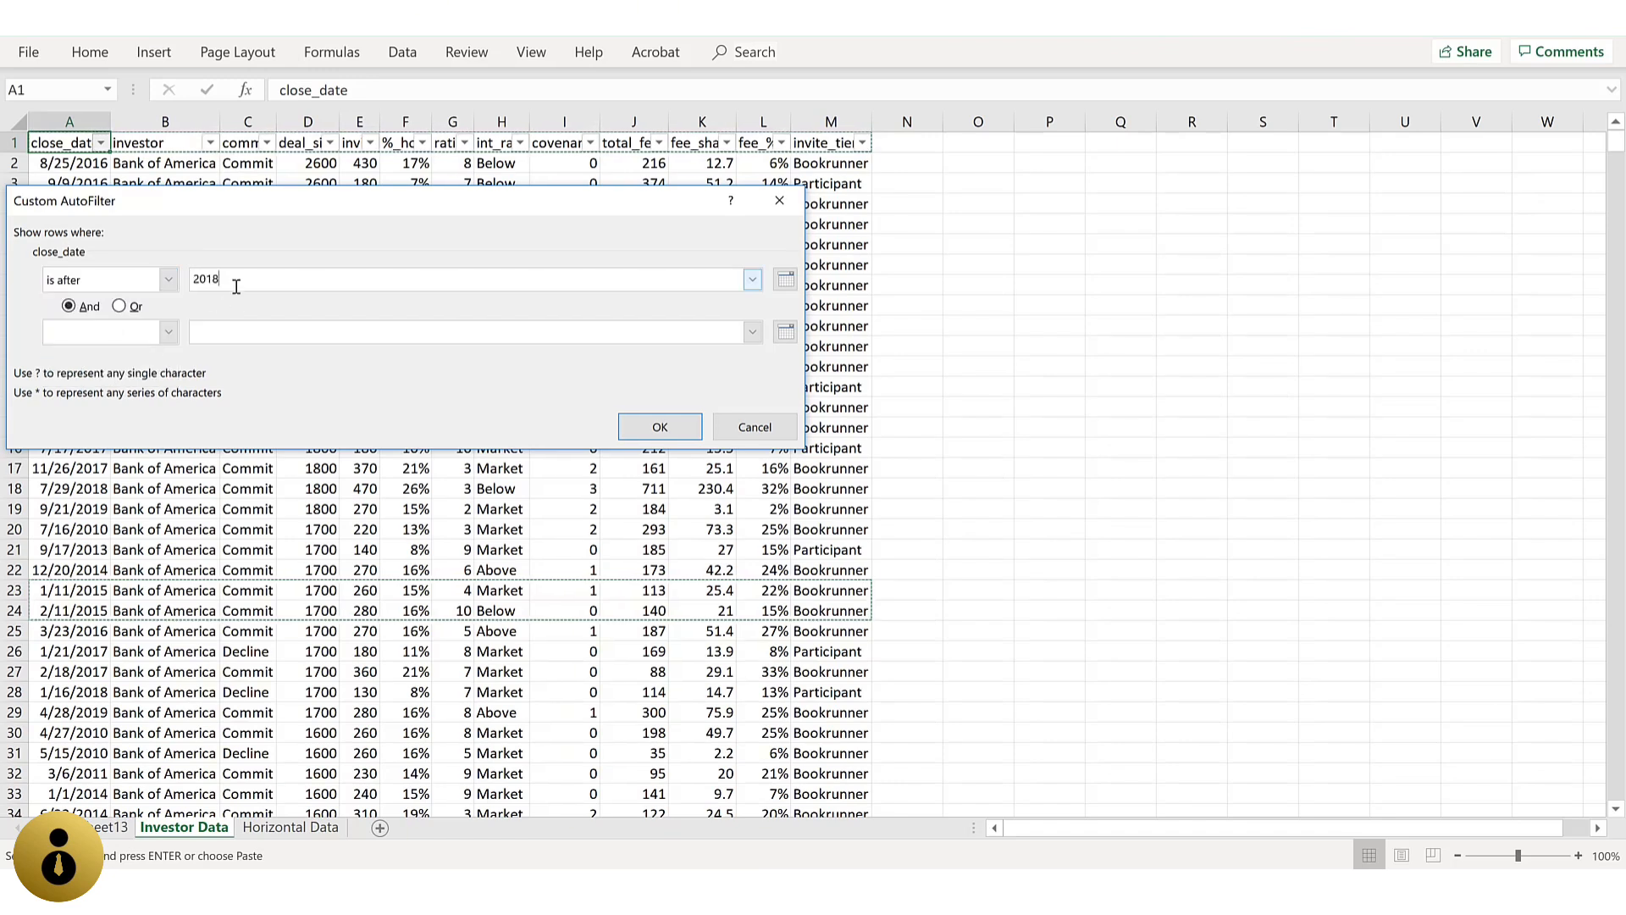
click(169, 331)
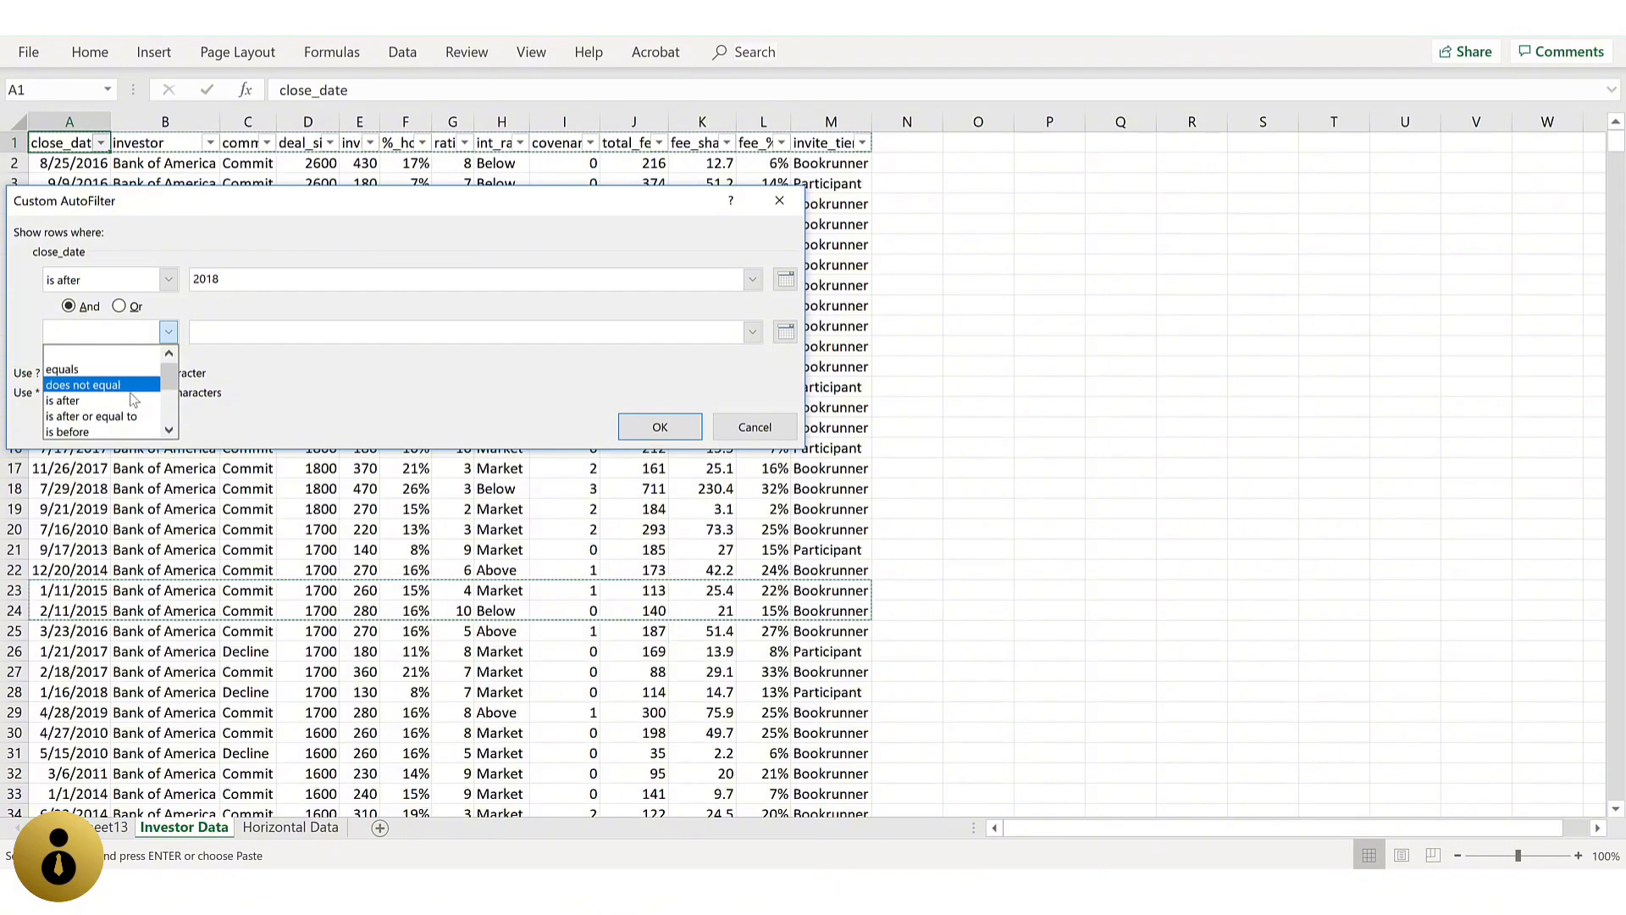
click(84, 431)
click(263, 331)
text(2)
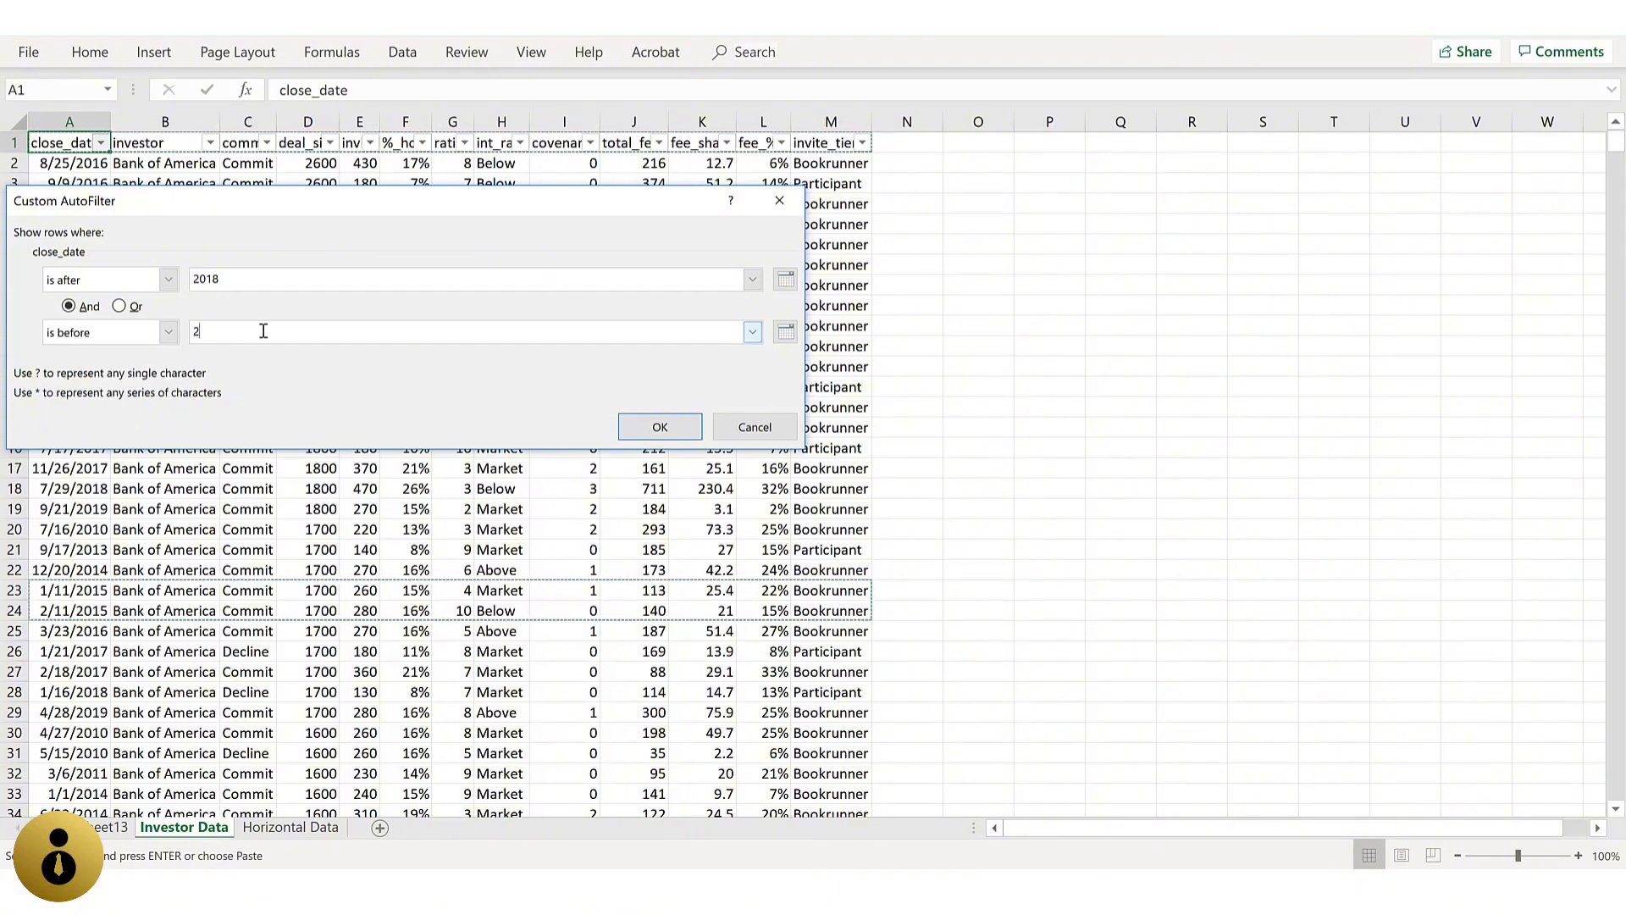
text(016)
click(779, 201)
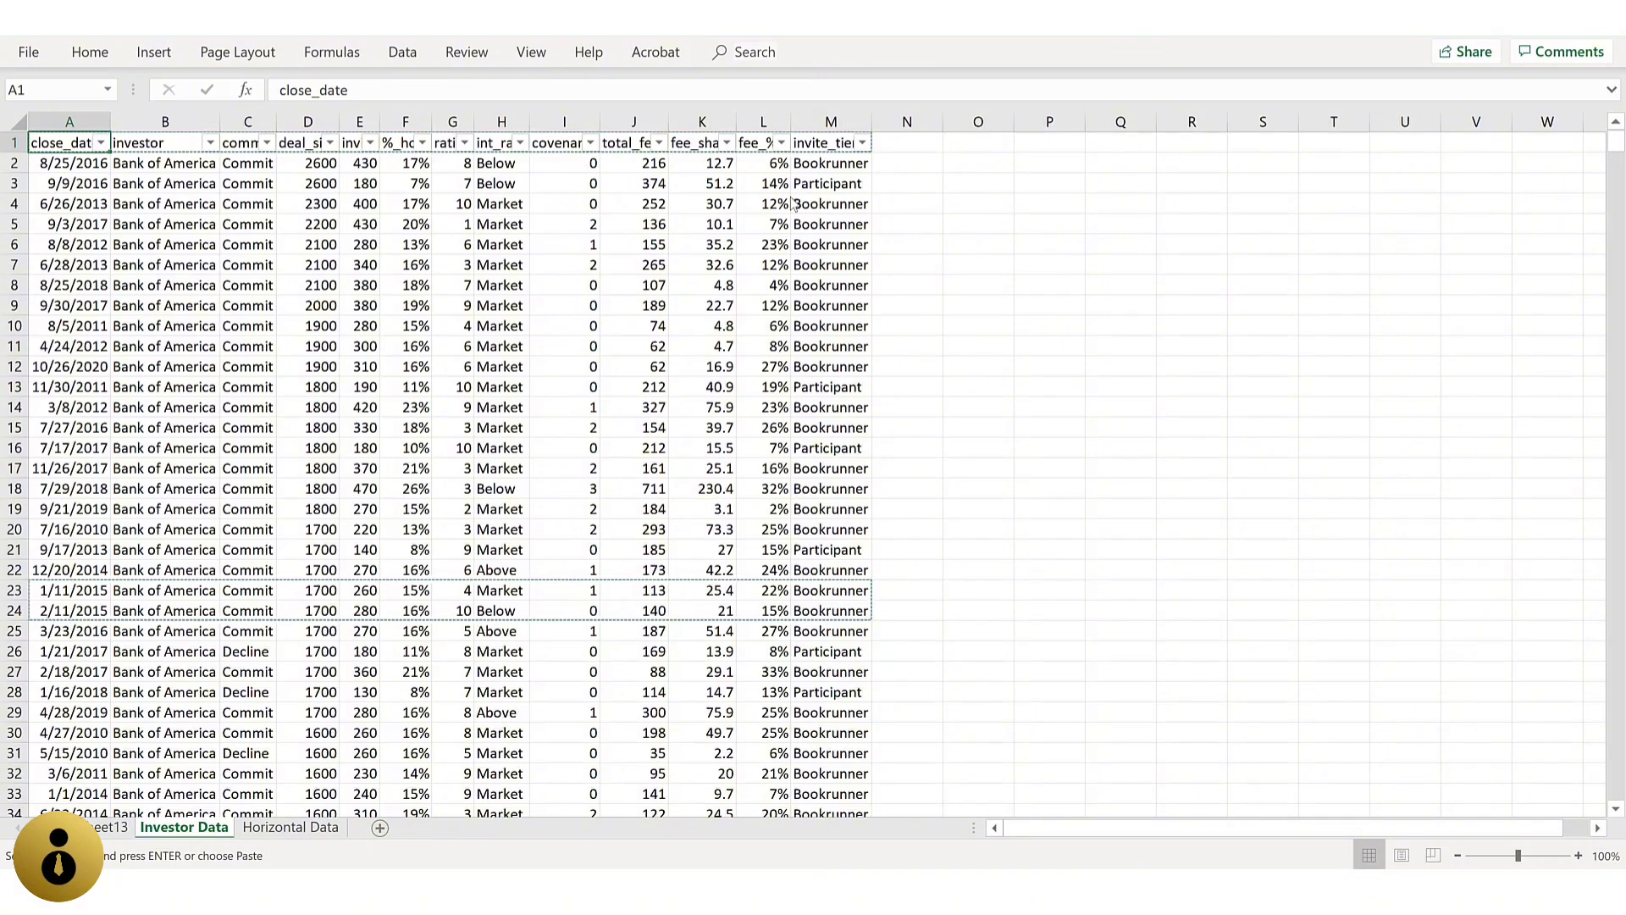
Step: Turn off filtering for the investor data so the header row has no filter controls
key(alt)
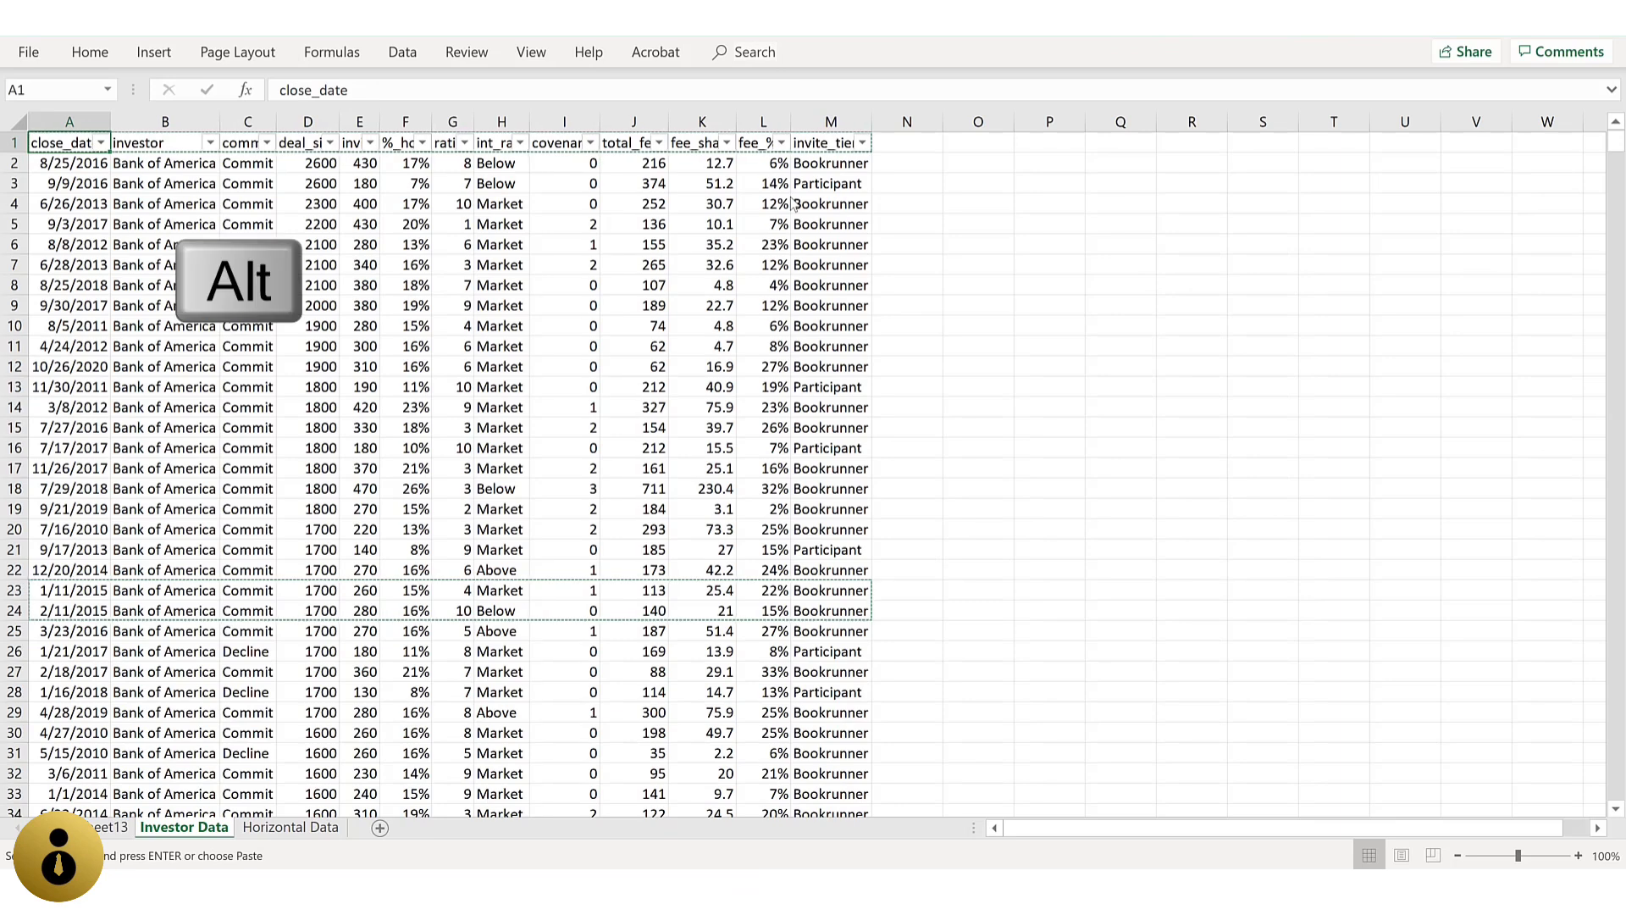
key(h)
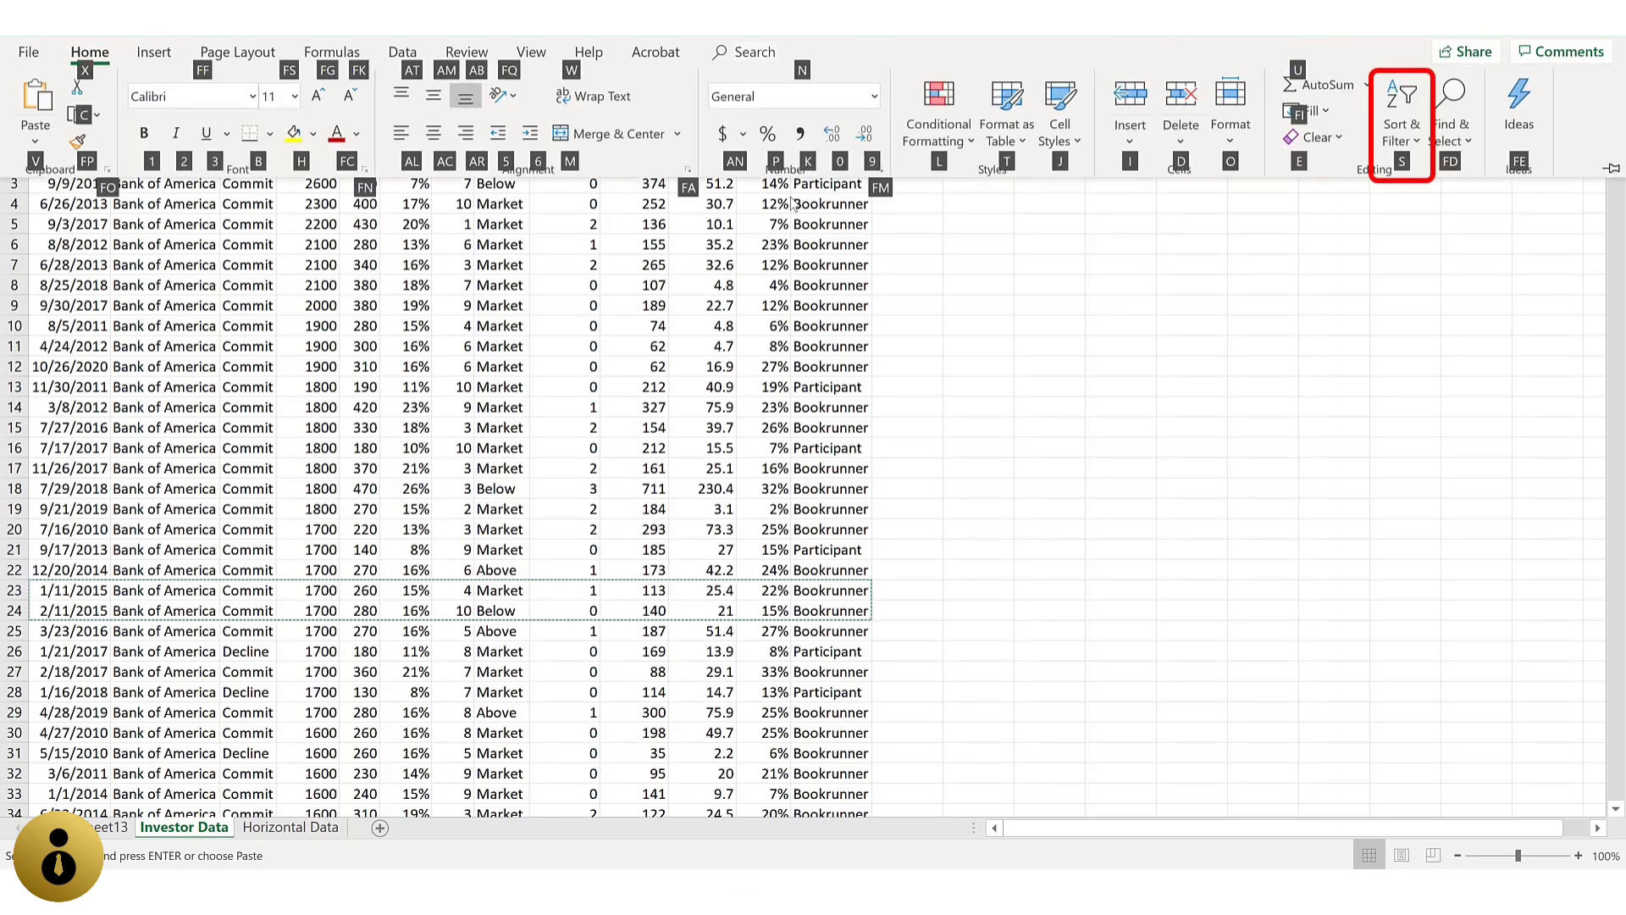
key(s)
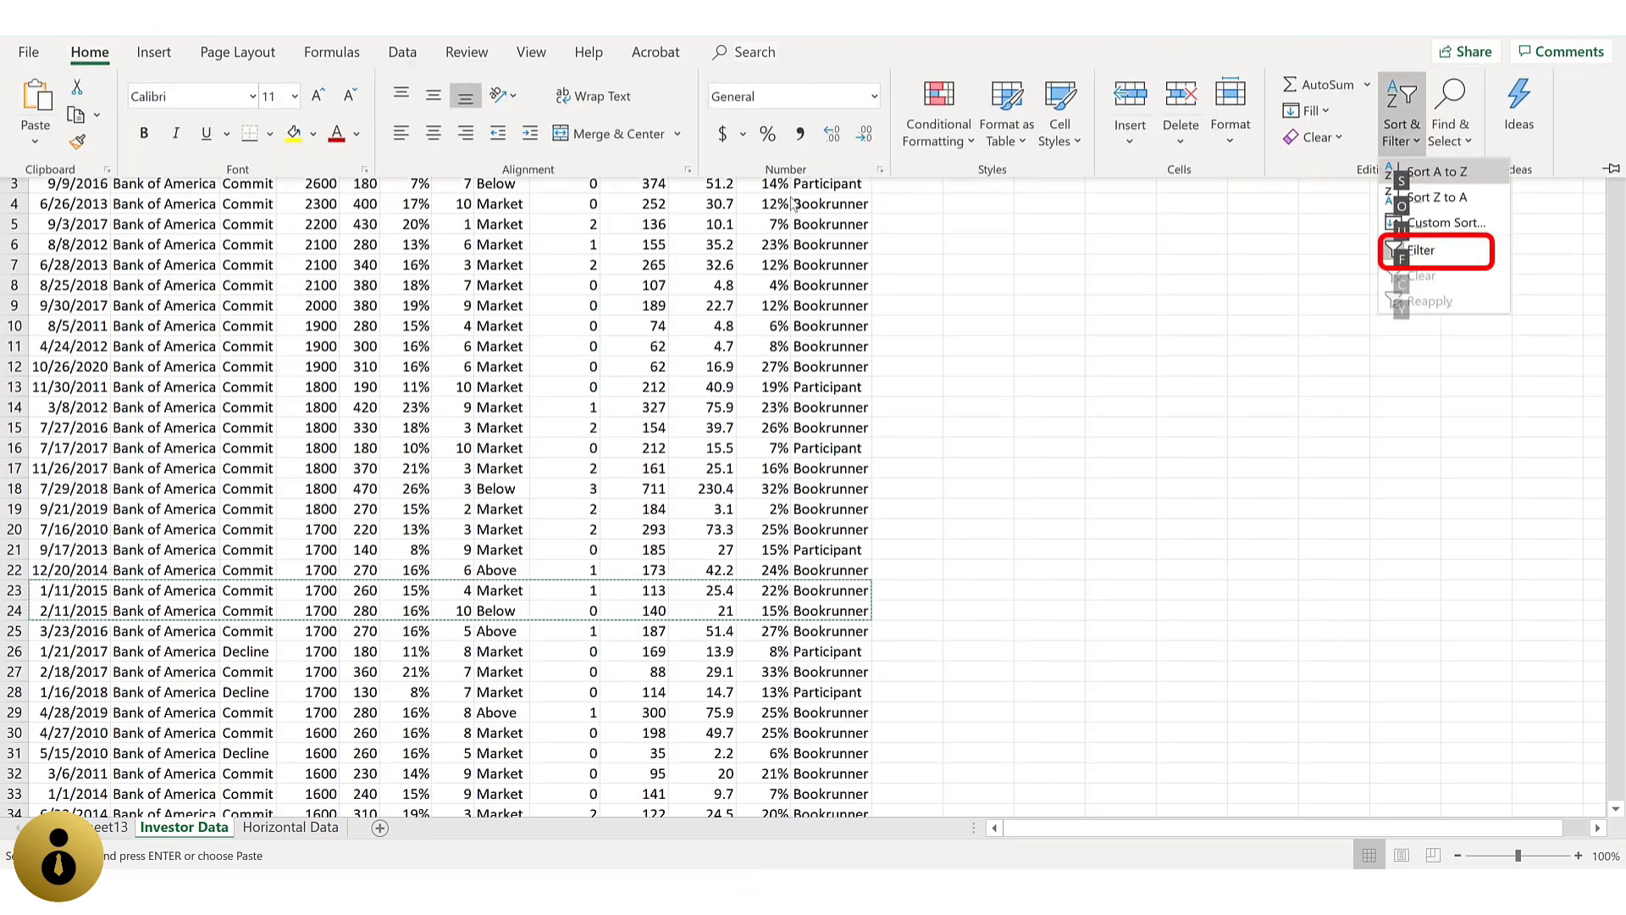
key(f)
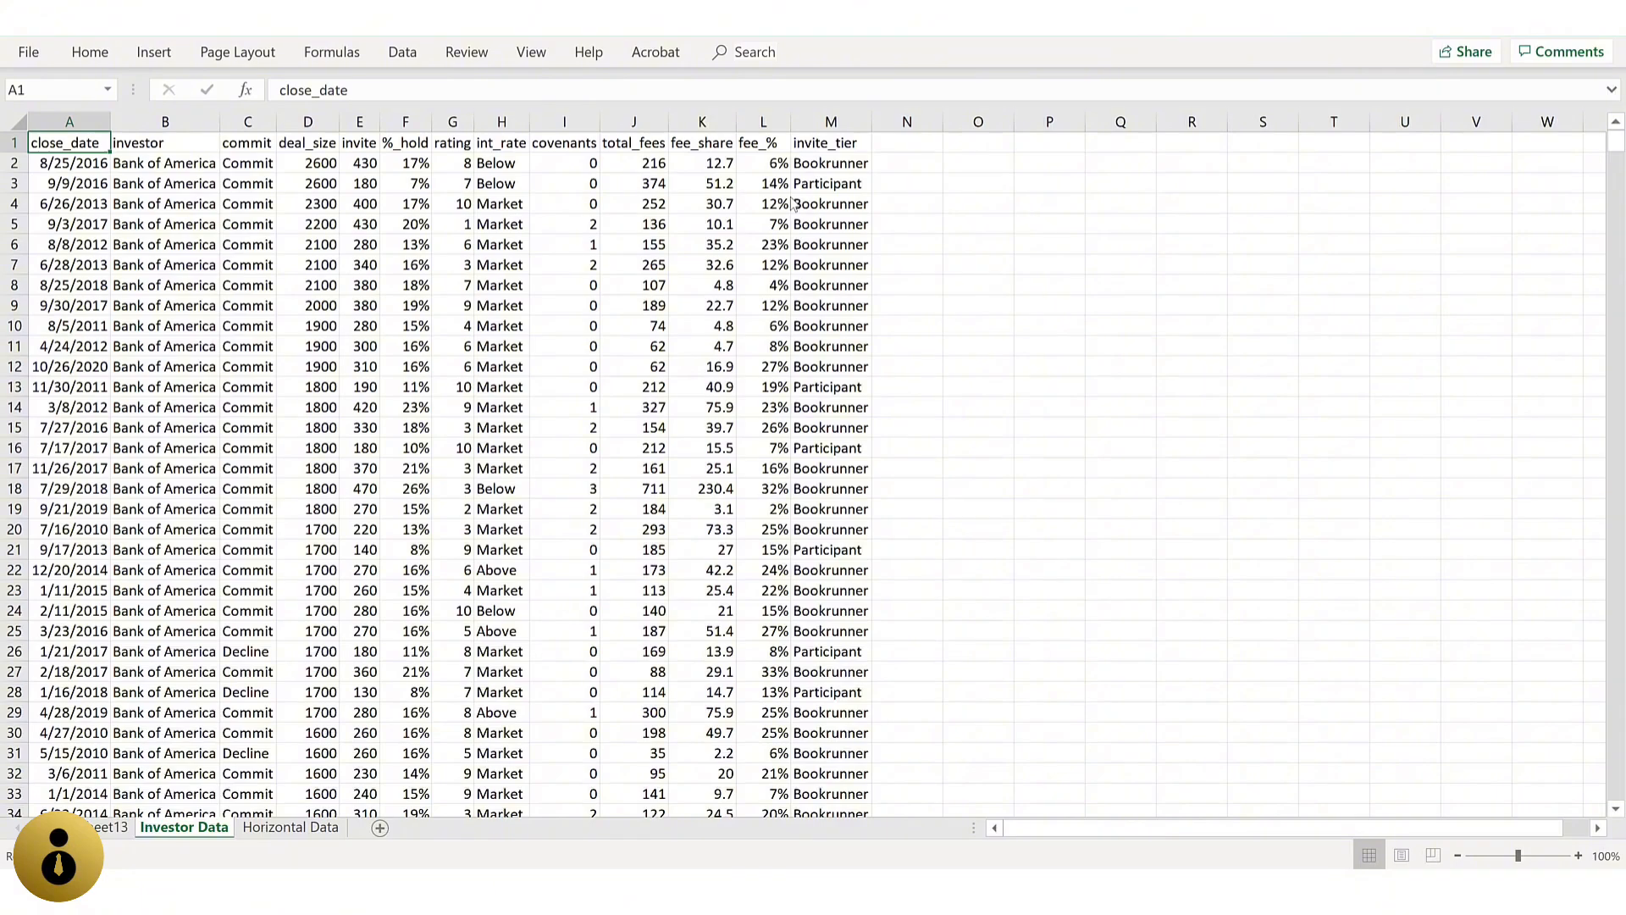